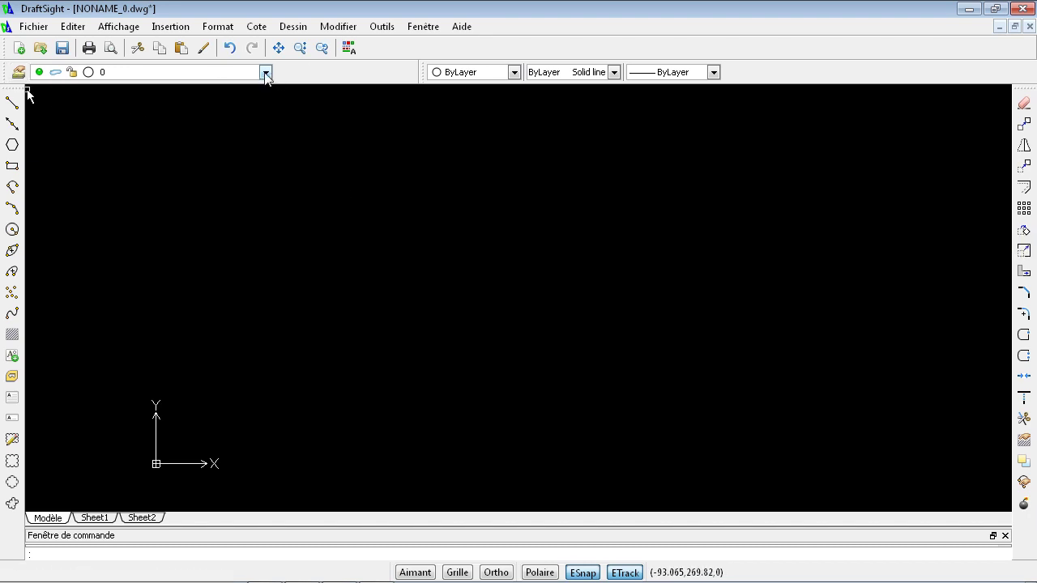
Step: Examine the layer list and the layer manager's settings for layer 0, and close the manager without changes
click(266, 73)
click(61, 86)
click(18, 74)
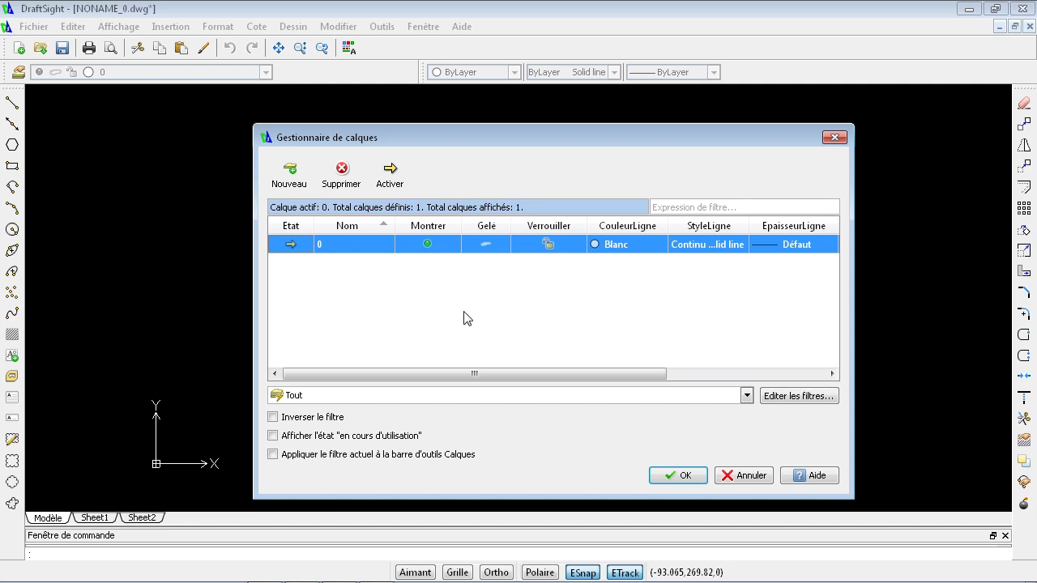
click(834, 138)
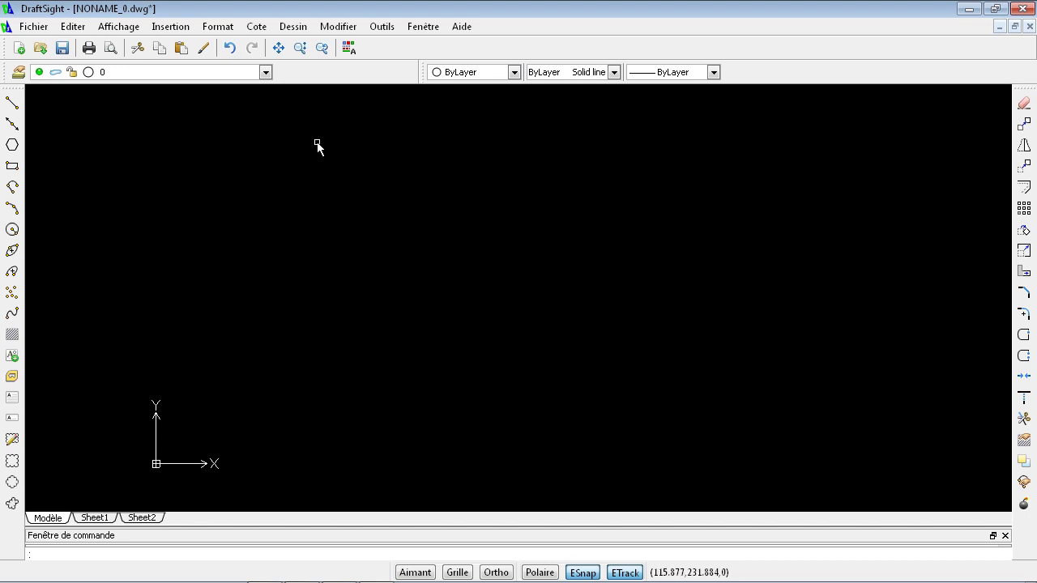
Step: Display the drawing properties with nothing selected, examine the general, print style and view settings, and close them
click(349, 50)
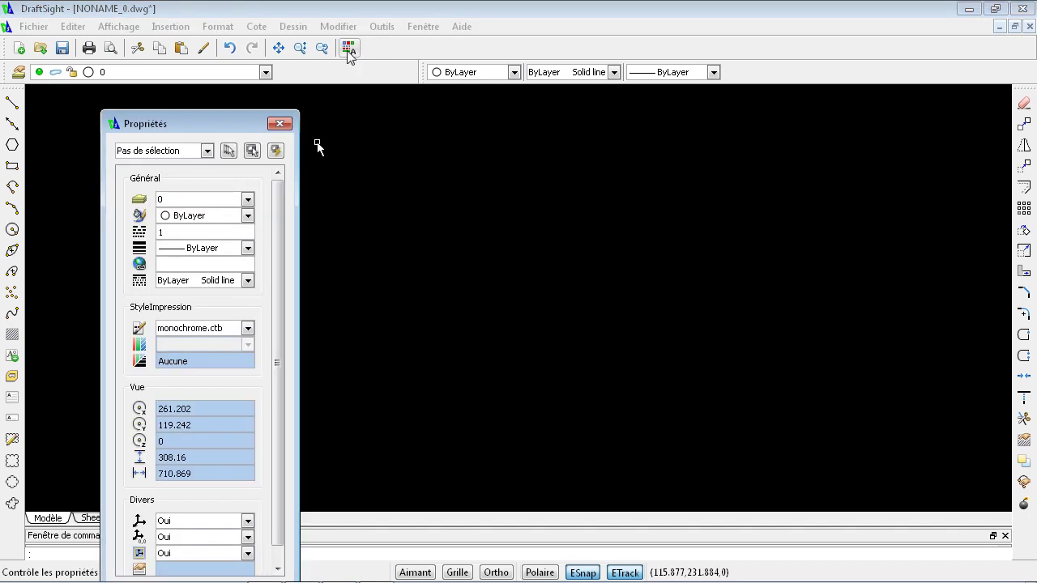
drag(221, 120, 154, 103)
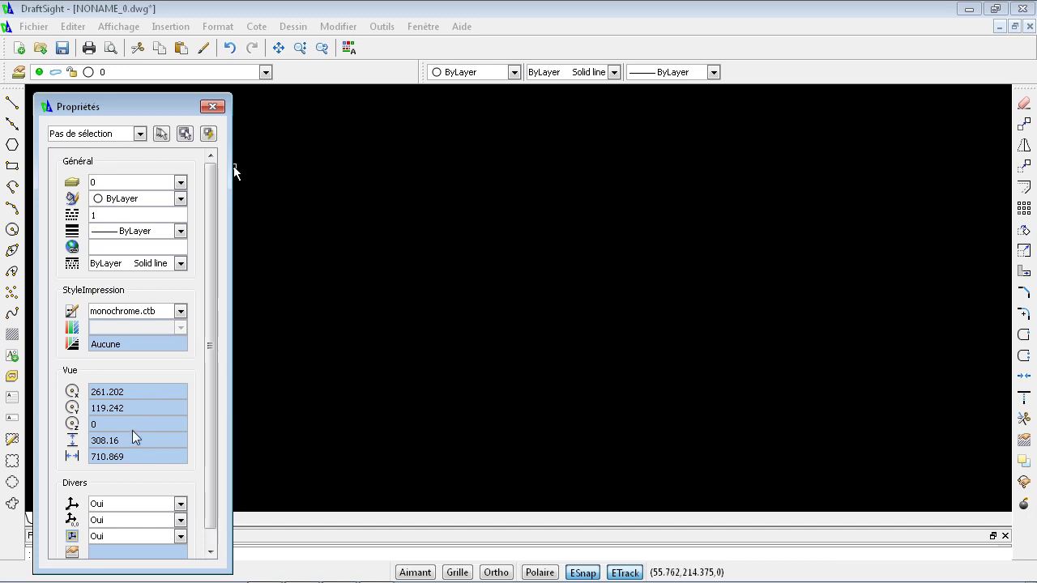
drag(168, 107, 163, 97)
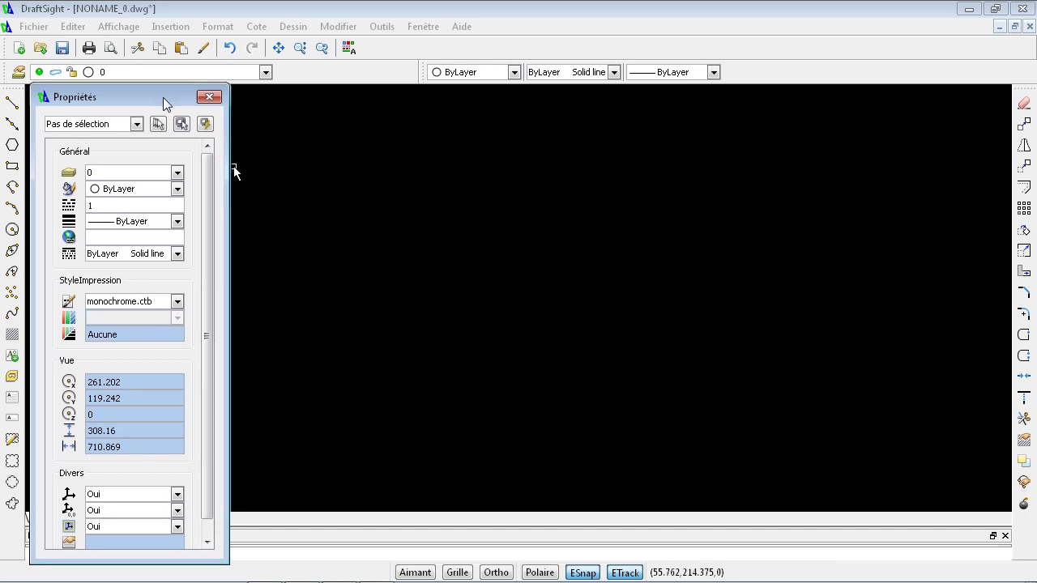
click(207, 98)
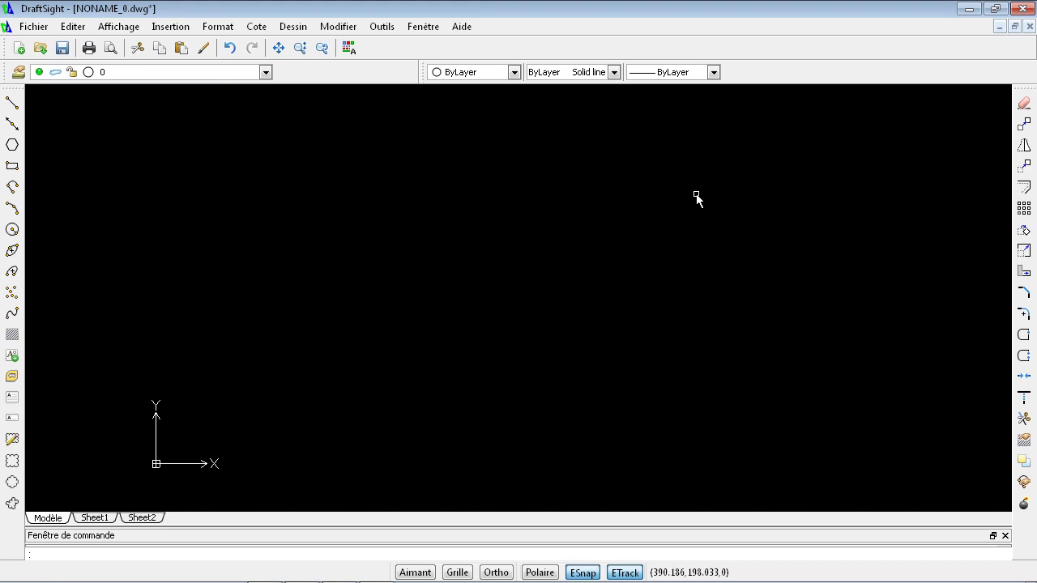
click(294, 31)
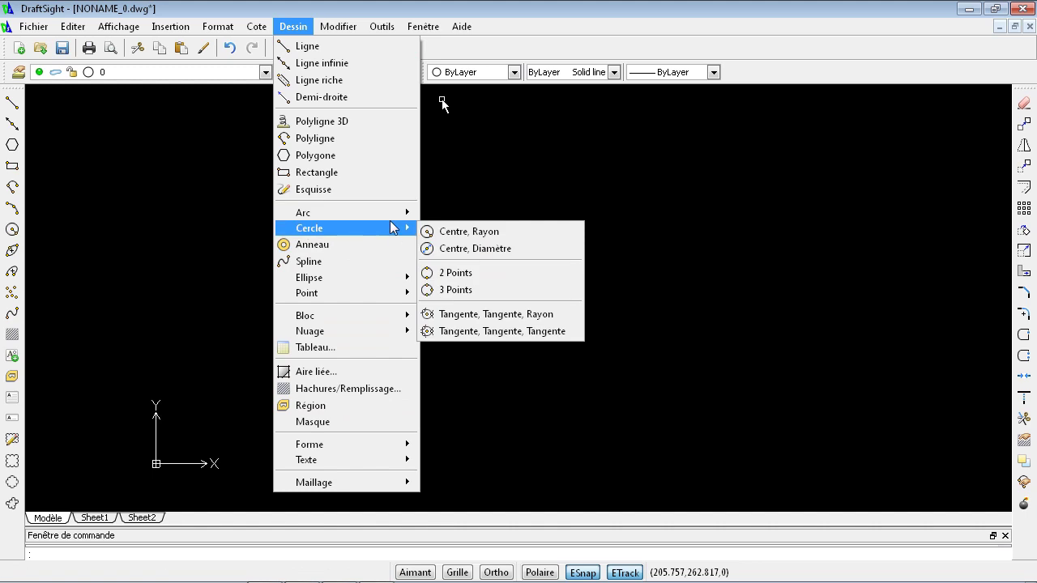
mouse_move(332, 33)
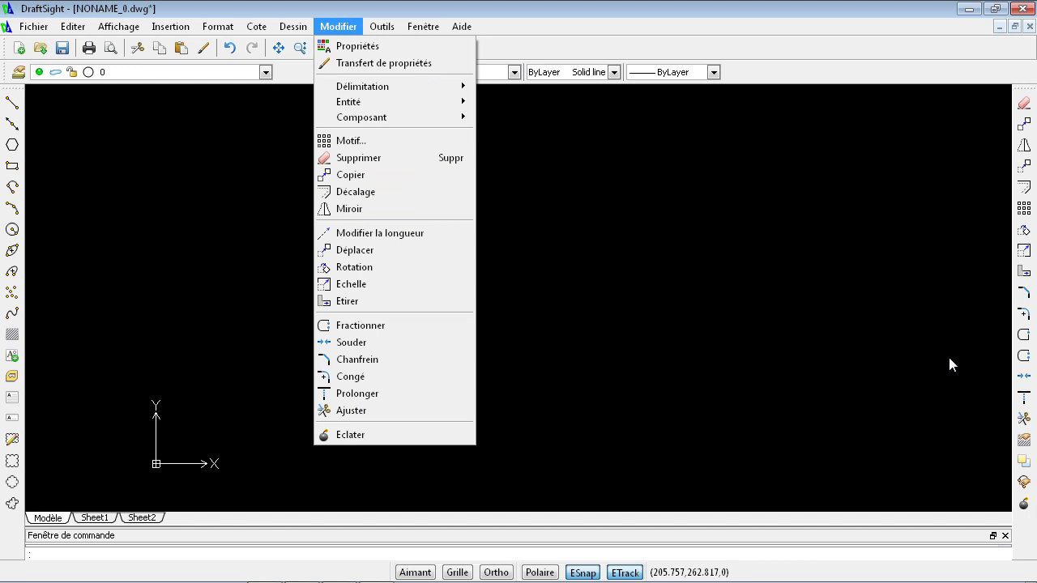
mouse_move(397, 84)
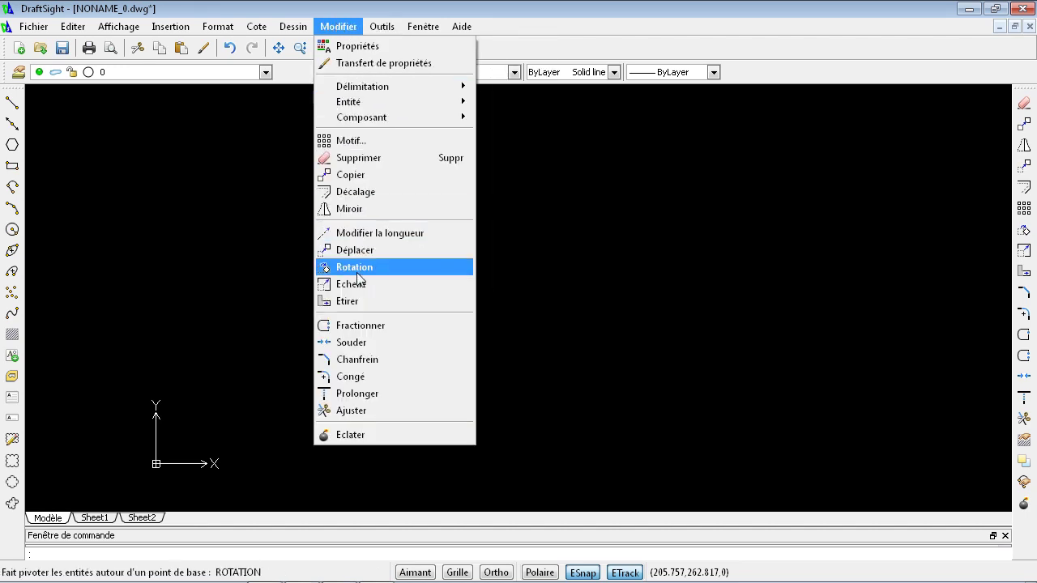
click(558, 29)
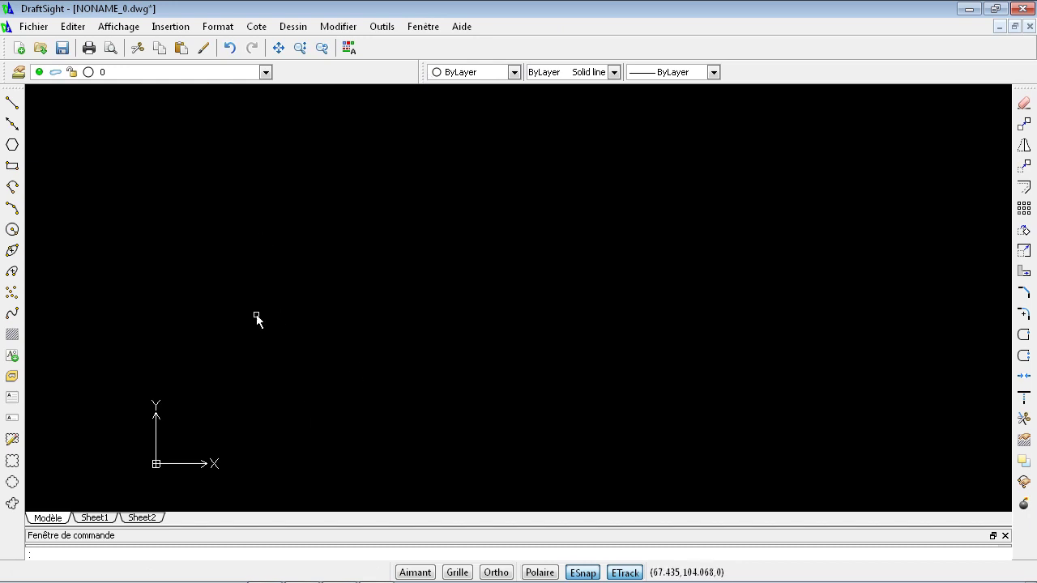
Step: Examine the Sheet1 and Sheet2 layouts one after the other
click(94, 519)
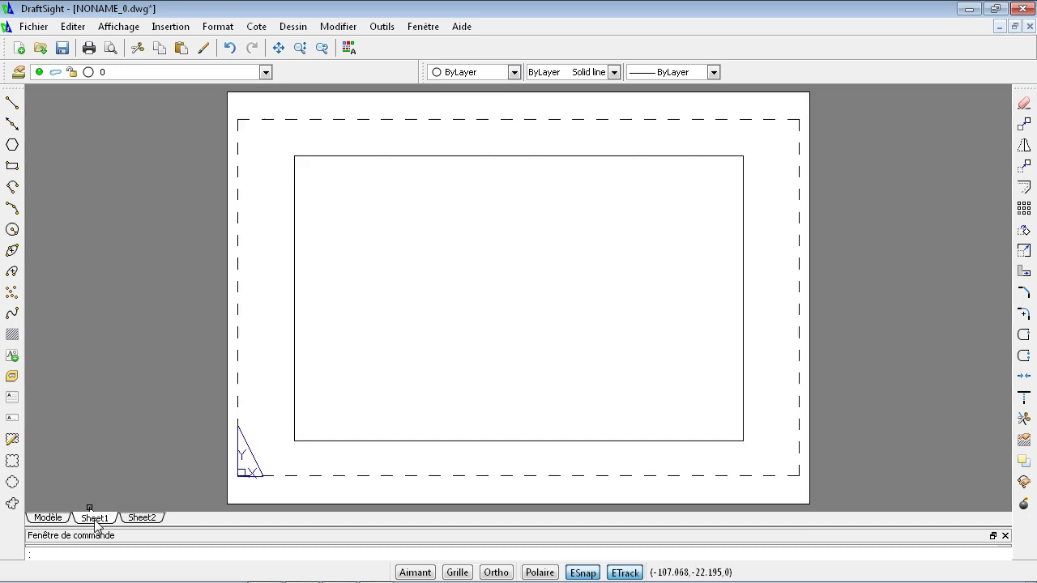
click(144, 520)
click(109, 521)
click(140, 523)
Step: Add a new layout sheet to the drawing and display it
right_click(143, 520)
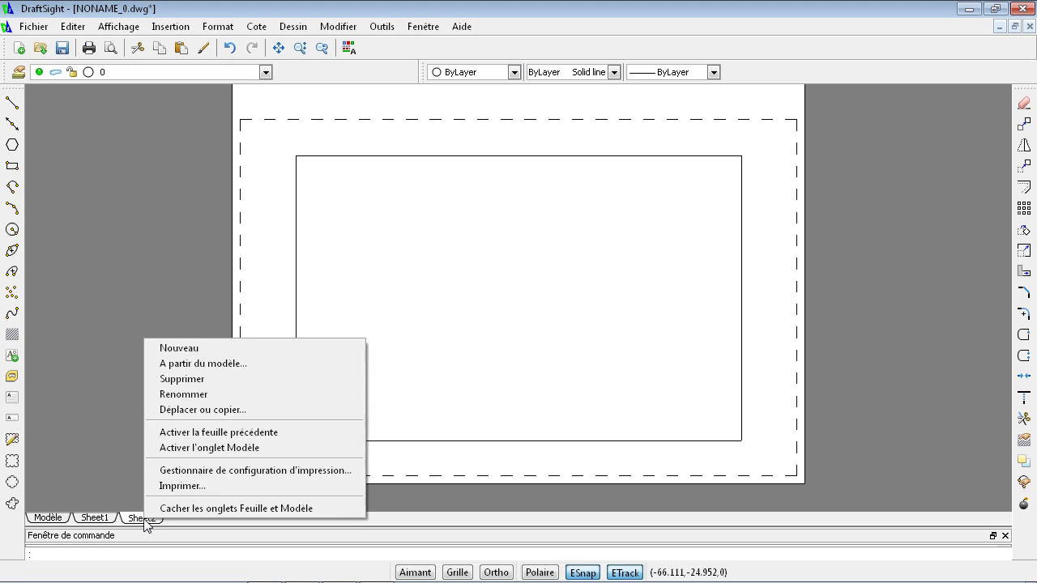
click(180, 349)
click(191, 520)
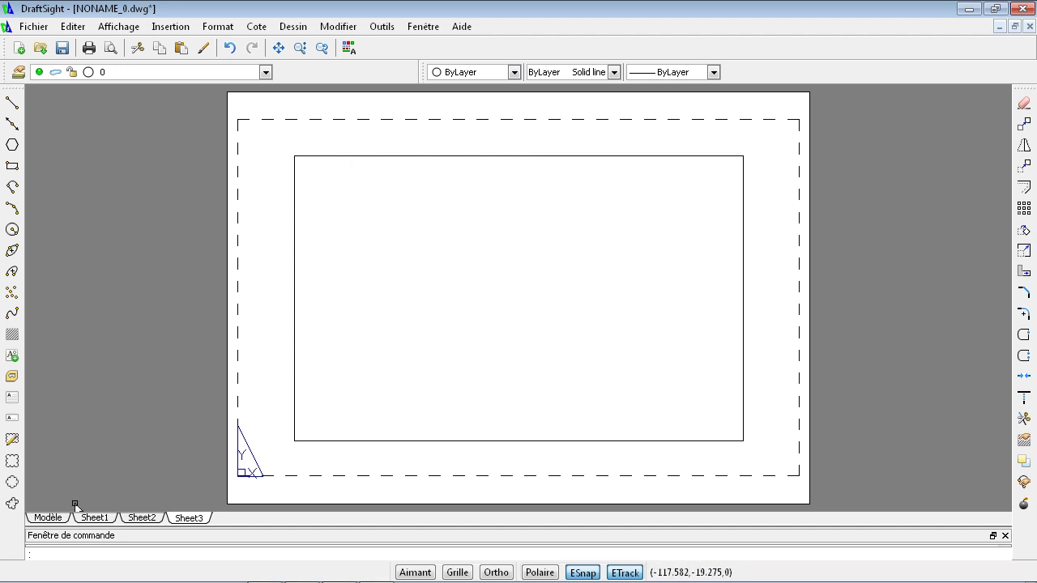
Step: Compare model space with the Sheet1 layout, return to model space, and enlarge the command window to show its history
click(47, 519)
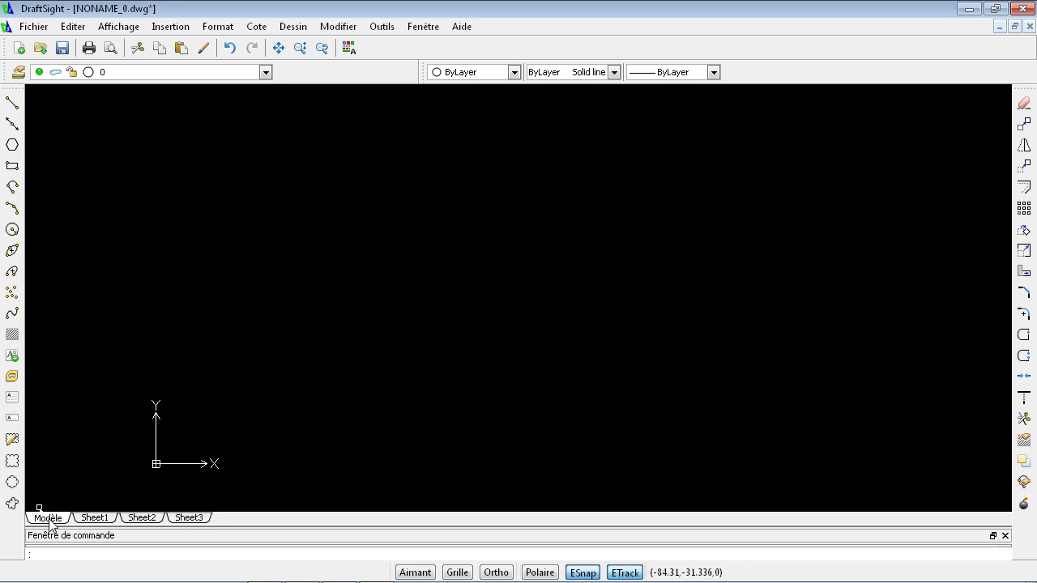
click(97, 520)
click(56, 521)
click(96, 520)
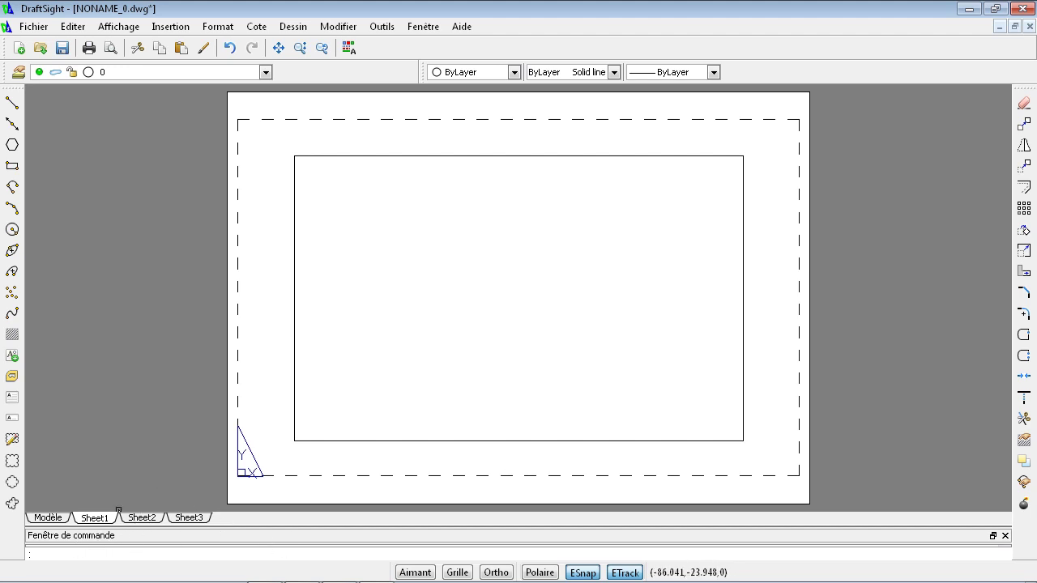
click(48, 518)
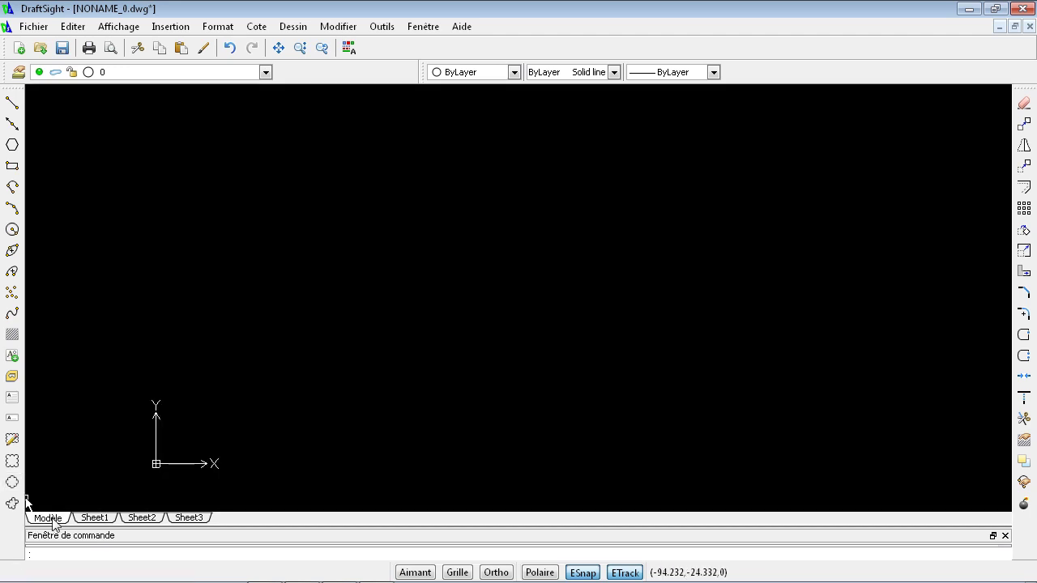
drag(213, 526, 207, 483)
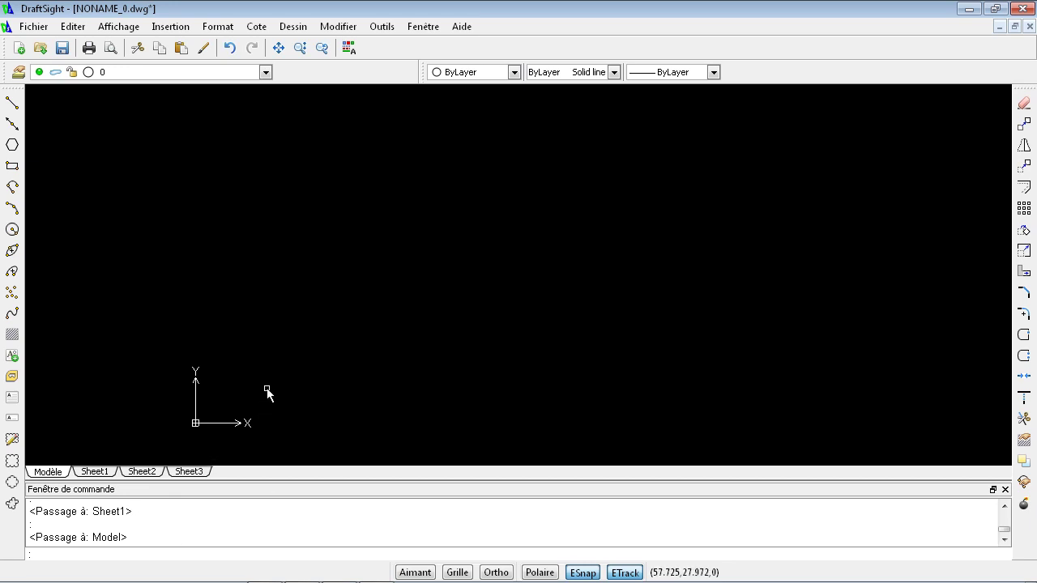
Step: Draw a closed polyline from a rising straight segment, a tangent arc, and a straight segment back to the start point near (93, 105)
click(13, 187)
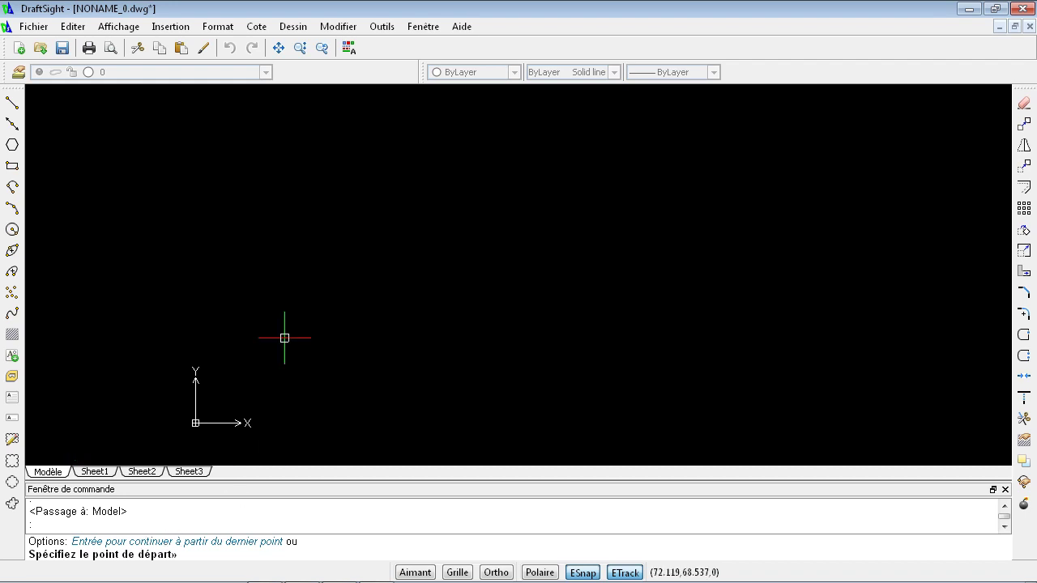
click(310, 292)
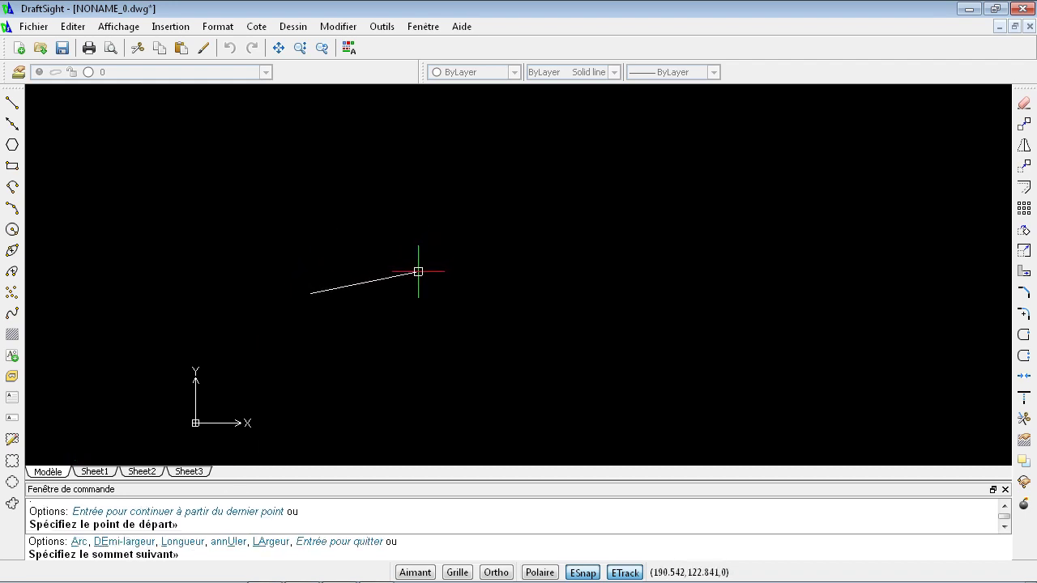
click(447, 248)
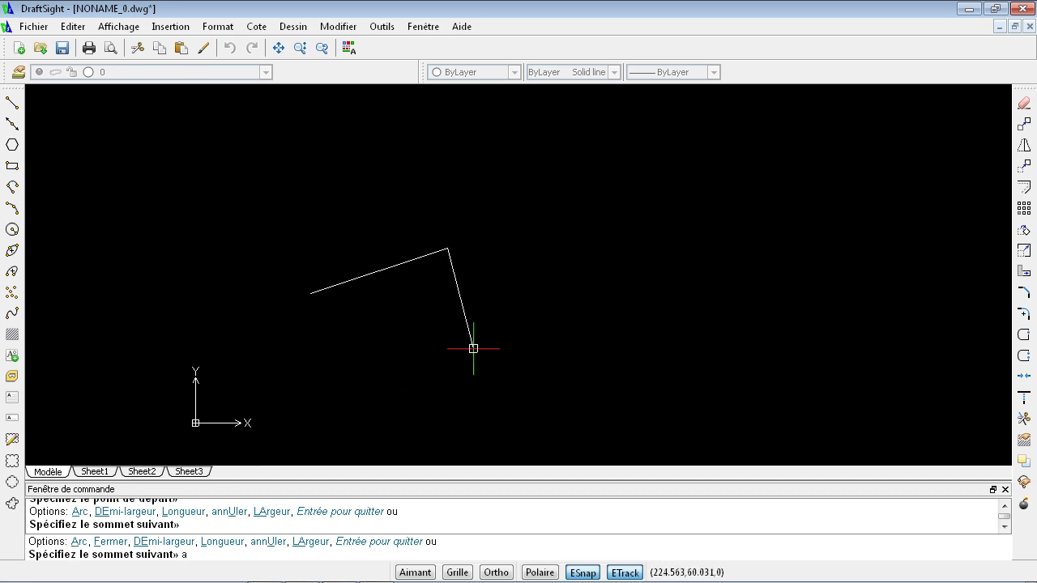
key(Return)
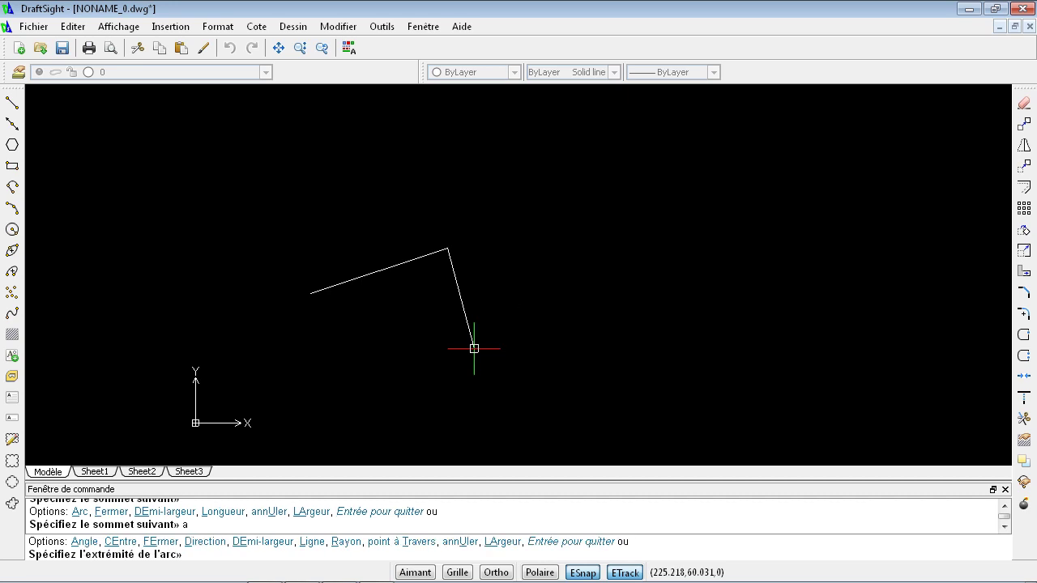
click(571, 383)
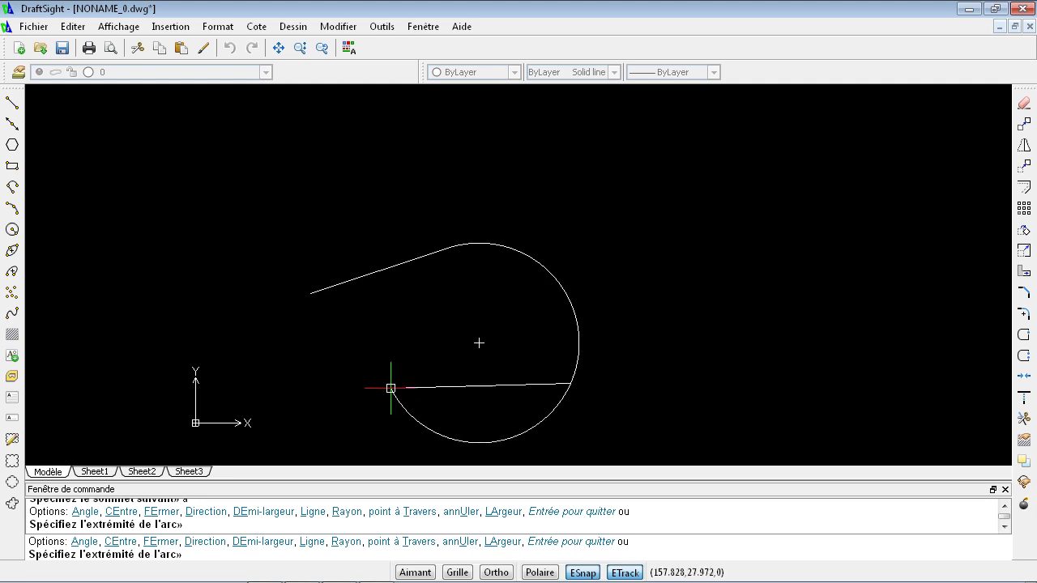
text(l)
key(Return)
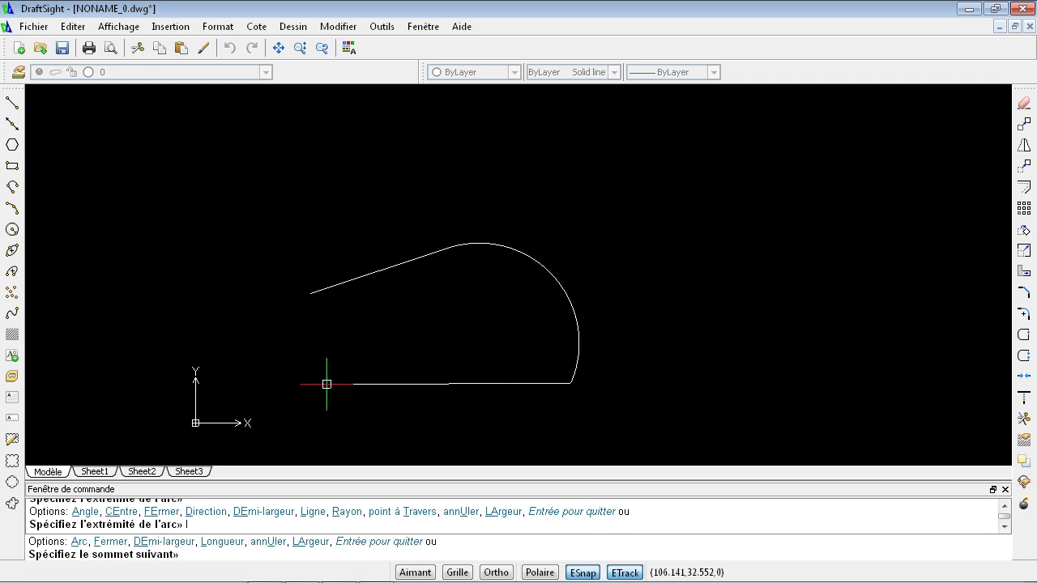
click(311, 294)
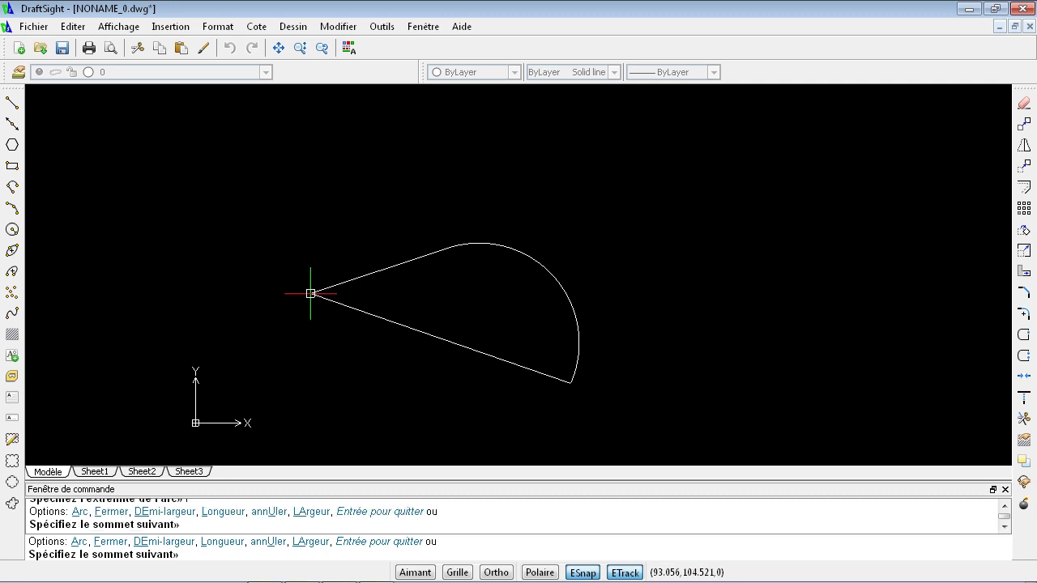
key(Escape)
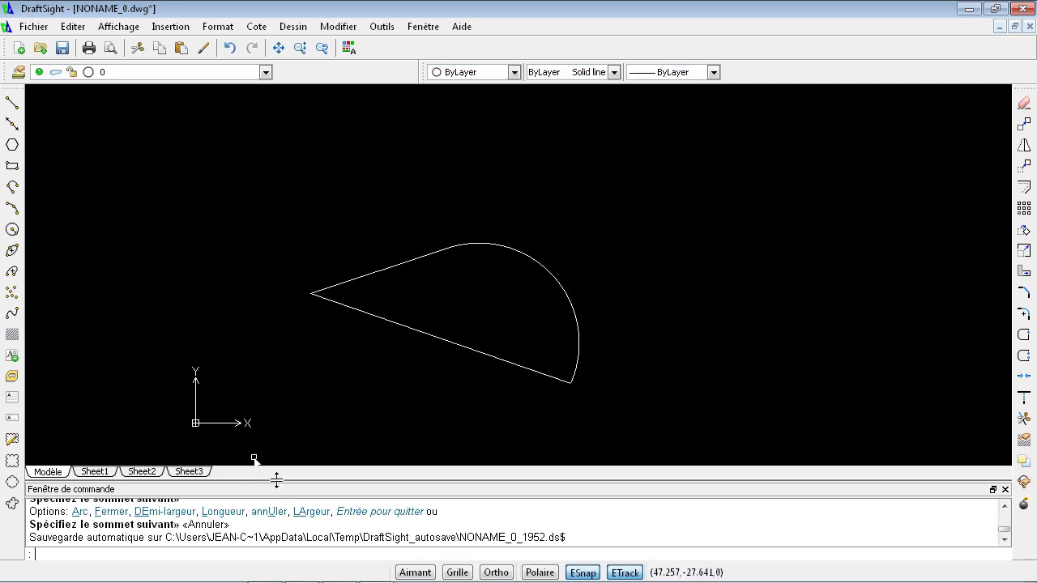
Step: Enlarge the command window slightly, and turn on the grid display and grid snapping
drag(277, 481, 279, 461)
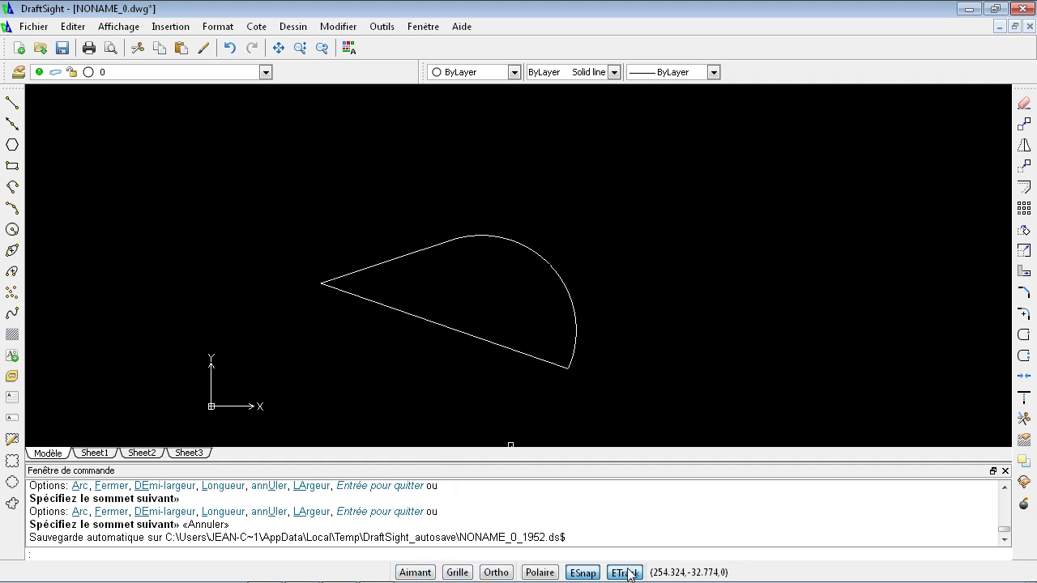
click(458, 573)
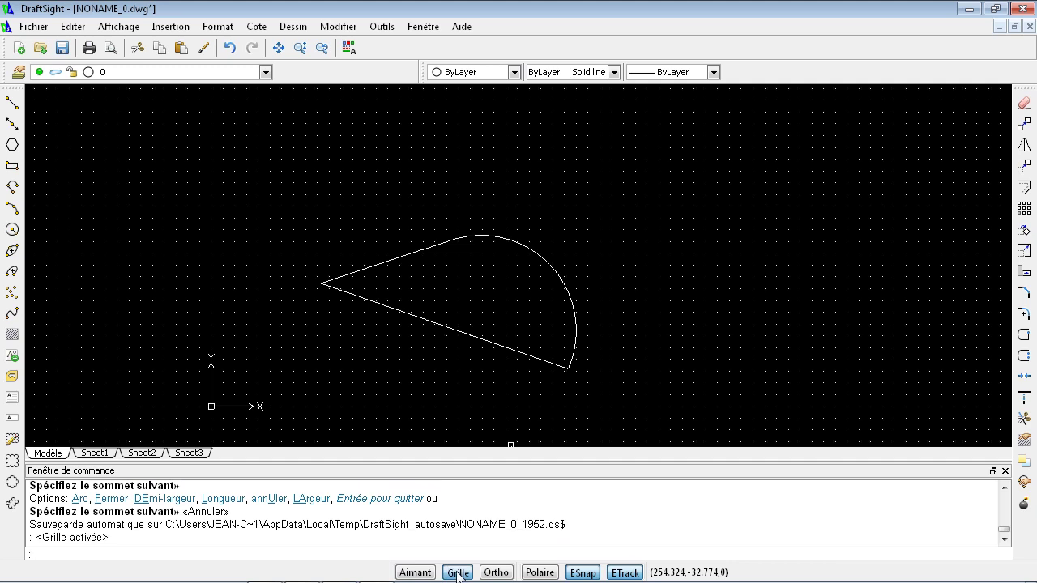
click(457, 573)
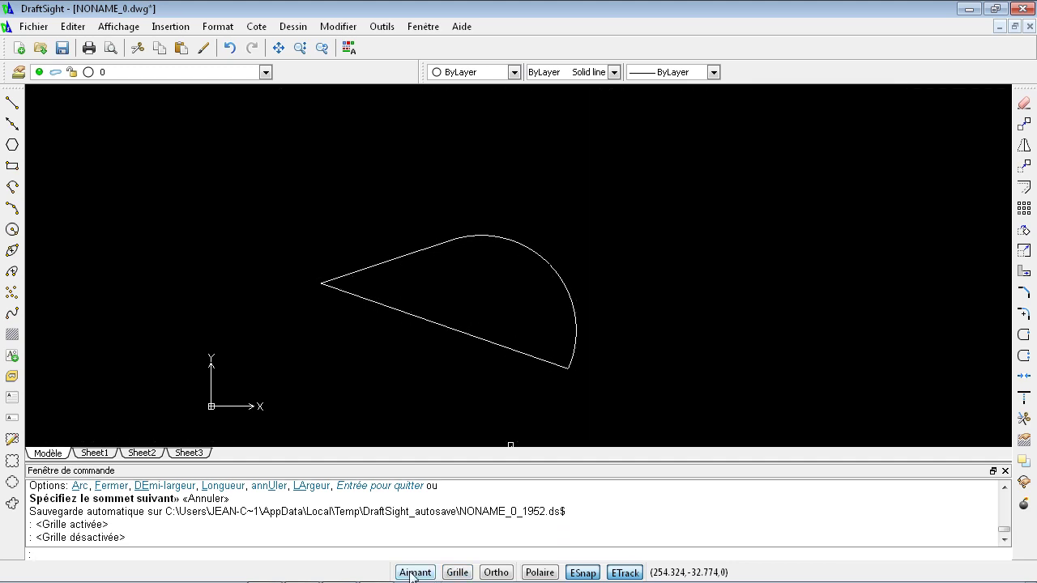
click(458, 573)
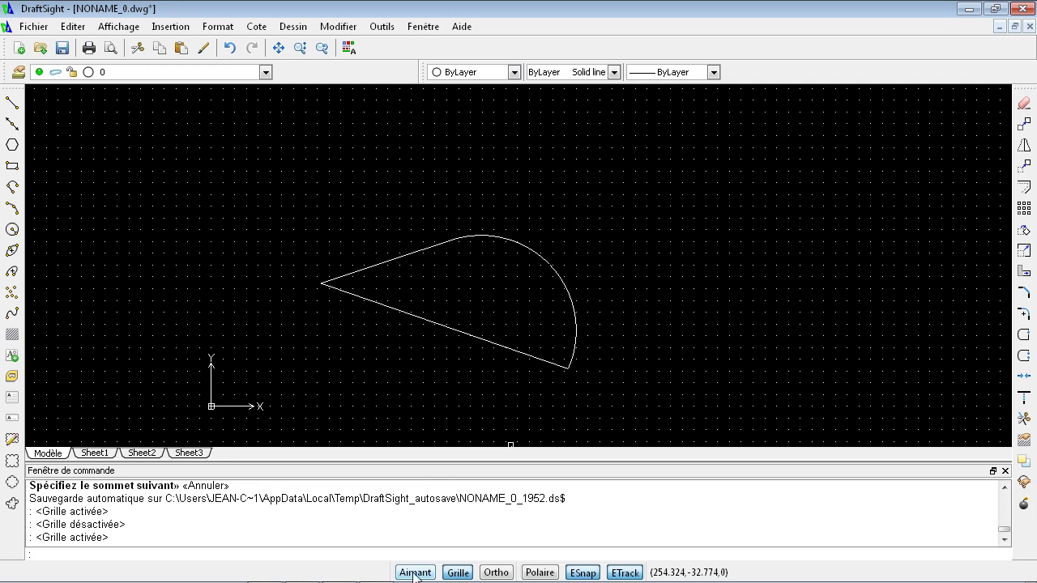
click(415, 573)
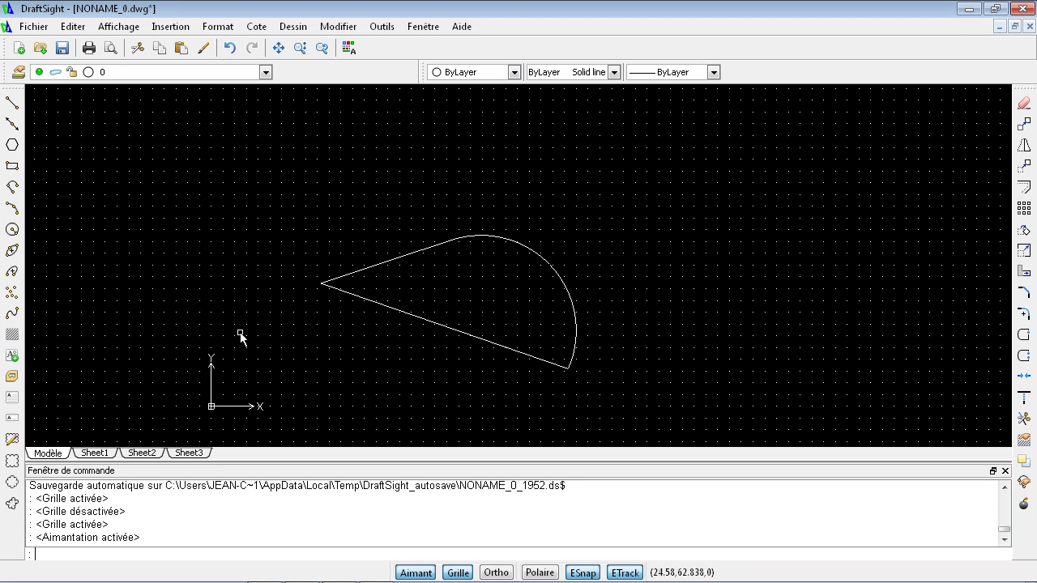
Step: Draw an open stepped polyline on grid points above the origin, with horizontal and vertical segments and a final diagonal
click(24, 186)
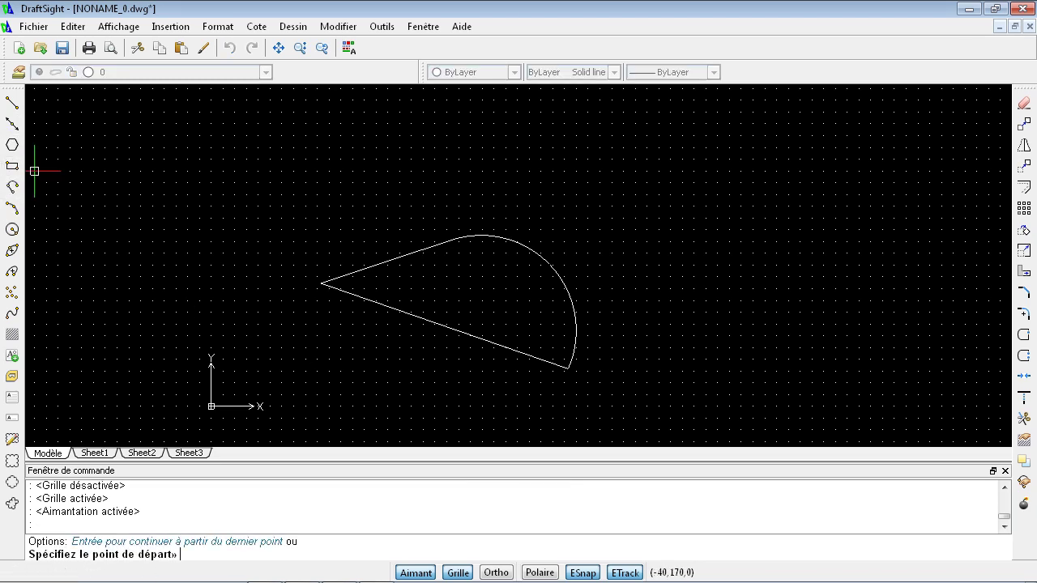
click(211, 148)
click(305, 147)
click(306, 195)
click(364, 195)
click(364, 241)
click(211, 241)
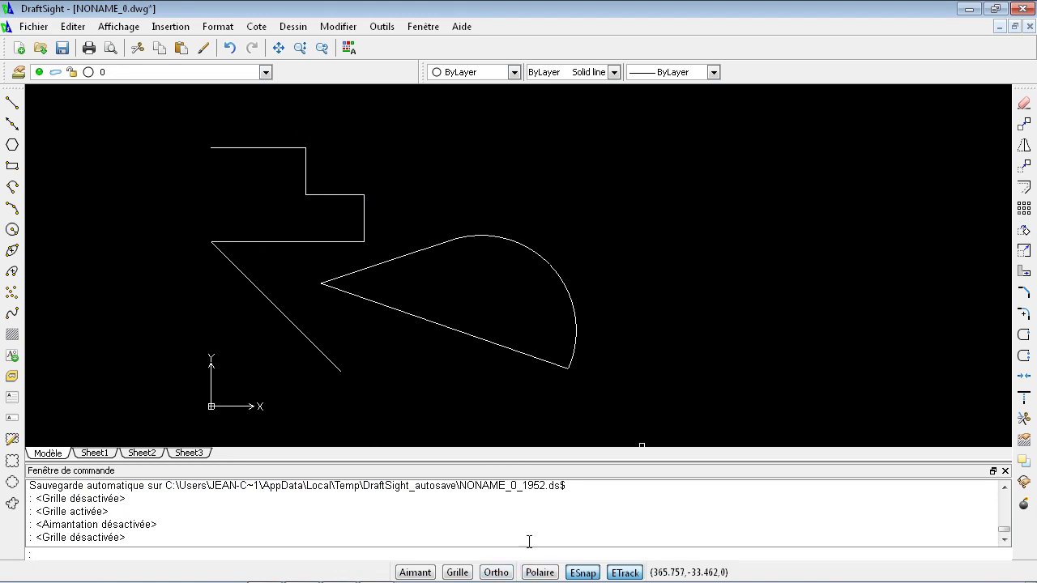
Step: With ortho mode on, draw an open chain of alternating vertical and horizontal lines beside the closed arc-shaped polyline
click(12, 103)
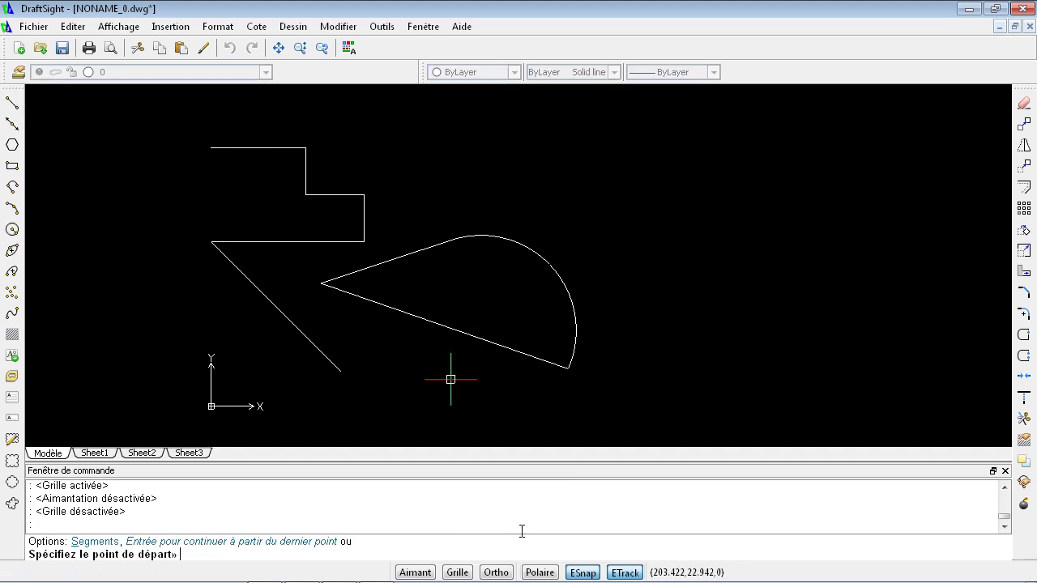
click(496, 572)
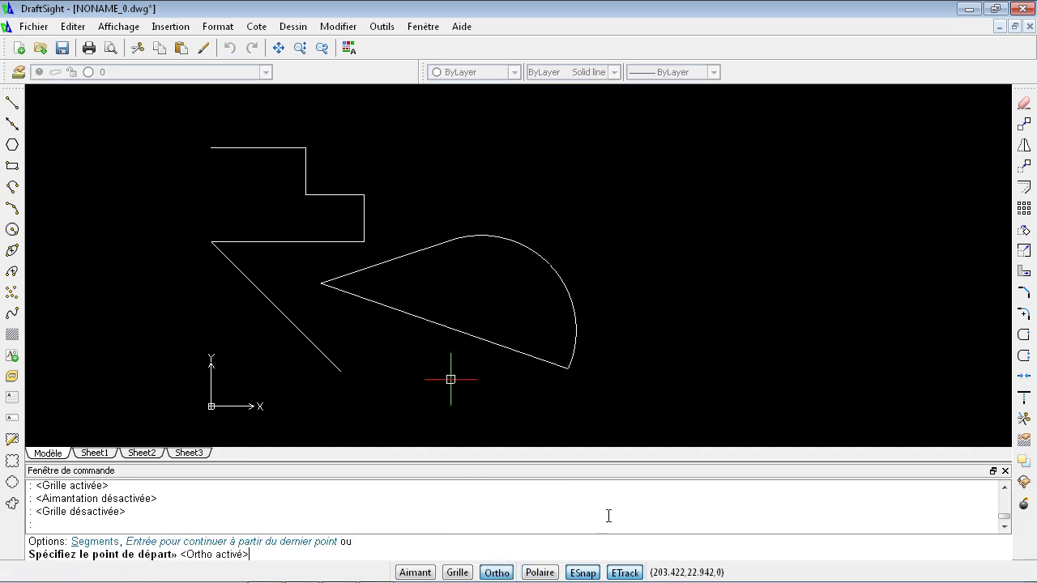
click(657, 403)
click(640, 267)
click(793, 266)
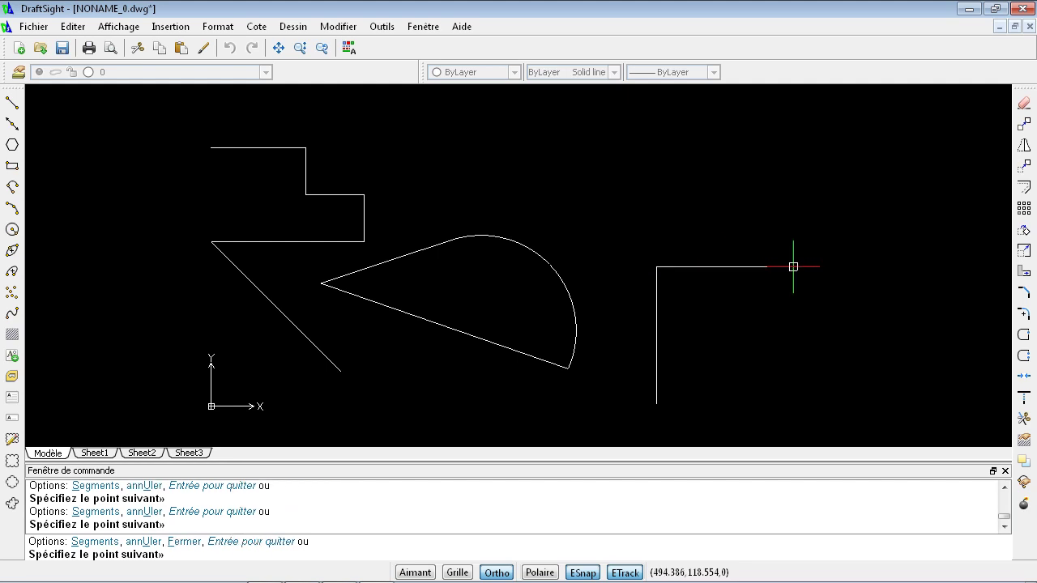
click(805, 332)
click(884, 334)
click(881, 198)
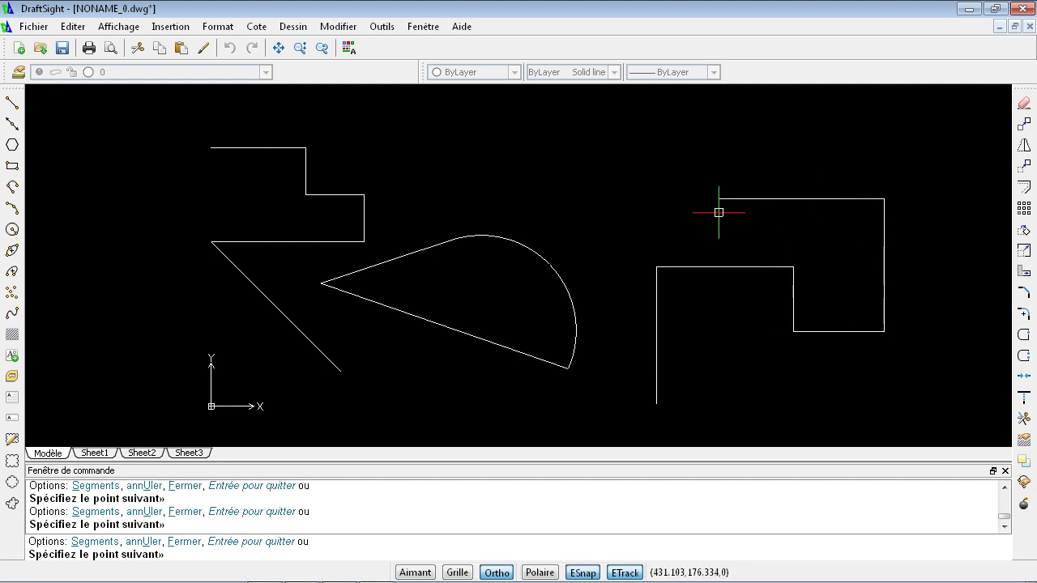
key(Escape)
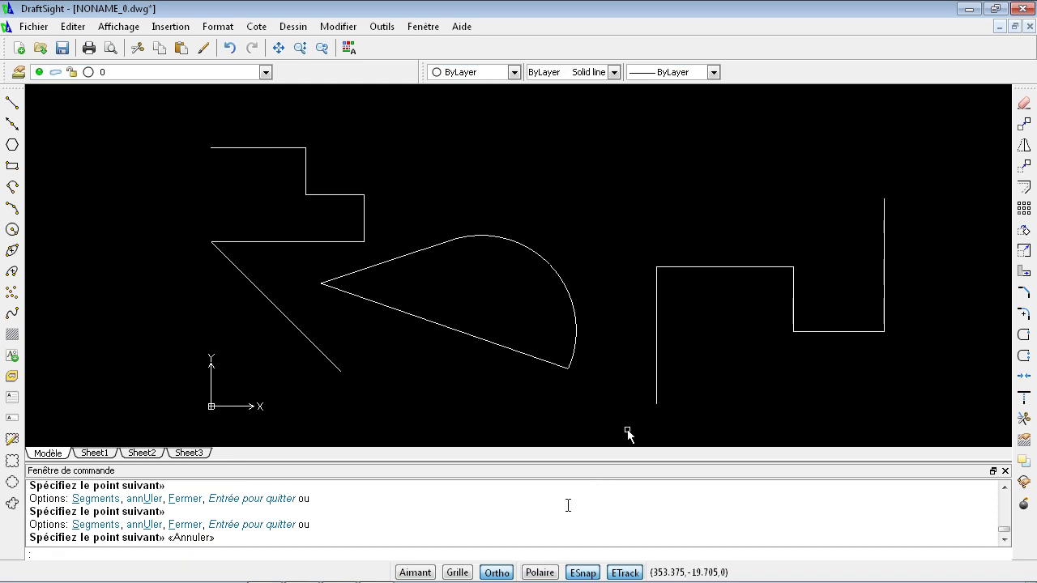
Step: With polar guides on, draw an open stepped chain of four horizontal and vertical lines above the closed arc-shaped polyline
click(540, 573)
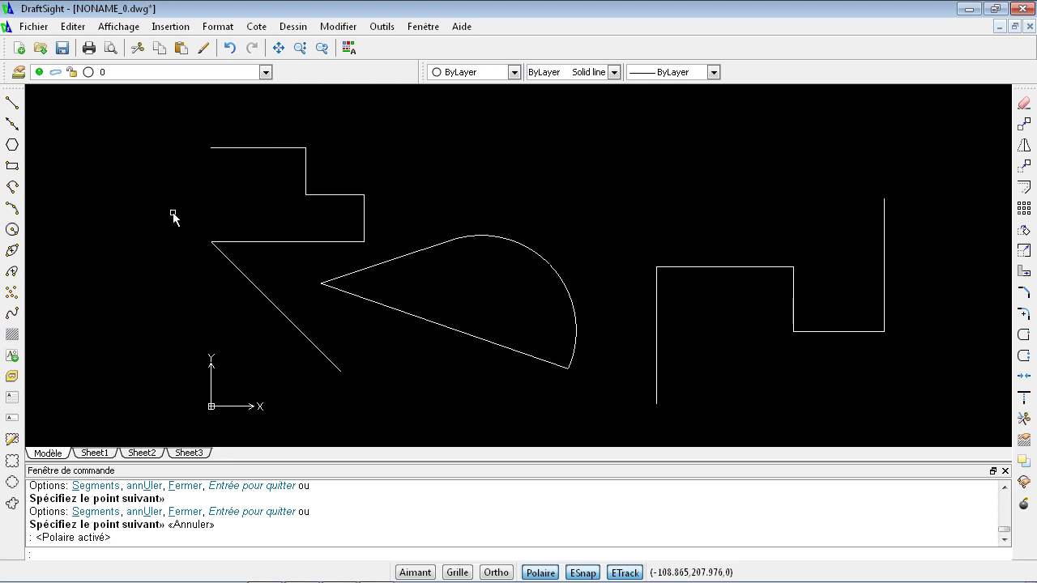
click(12, 103)
click(481, 175)
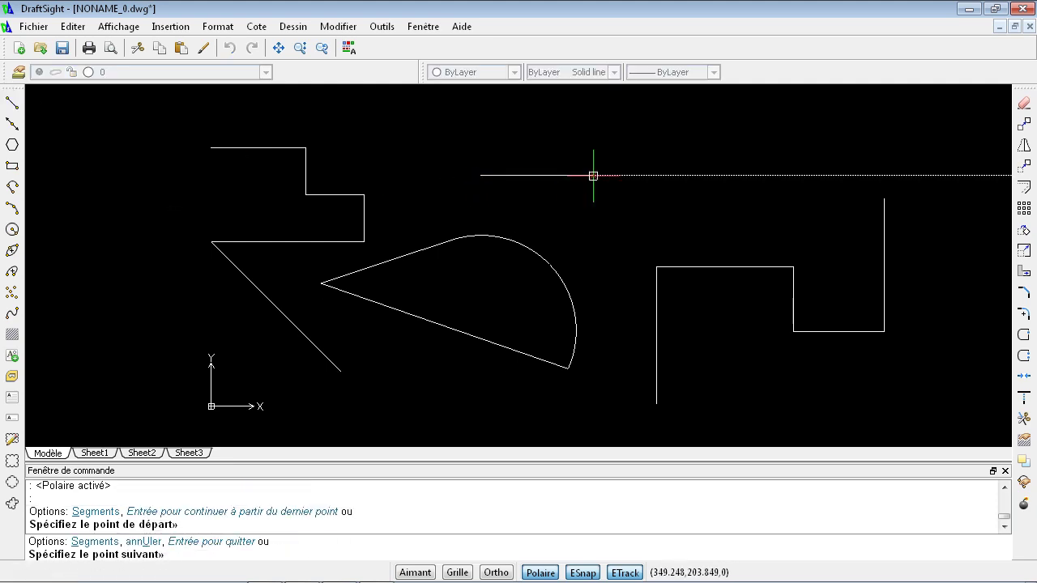
click(626, 176)
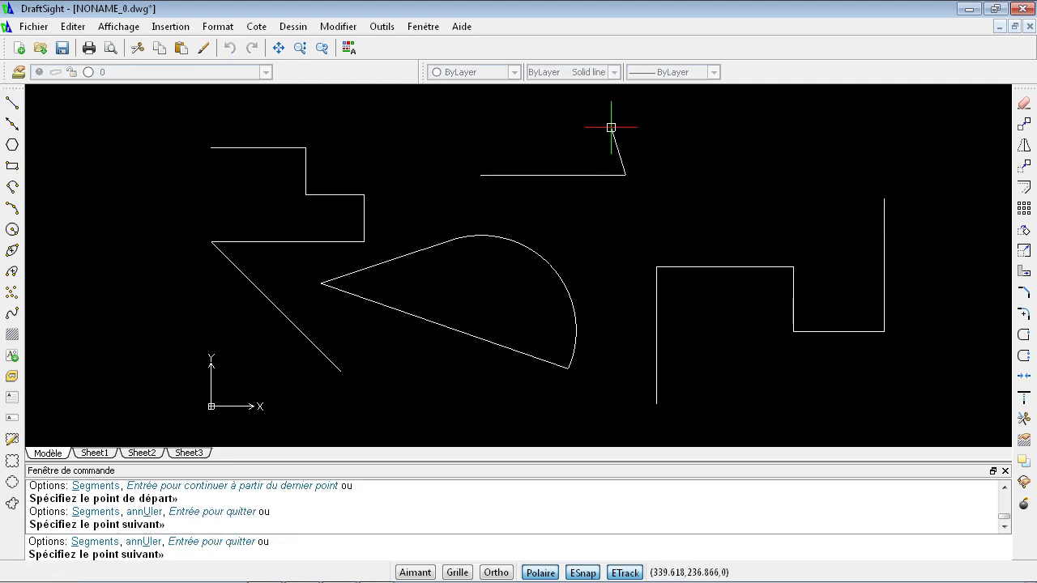
click(626, 116)
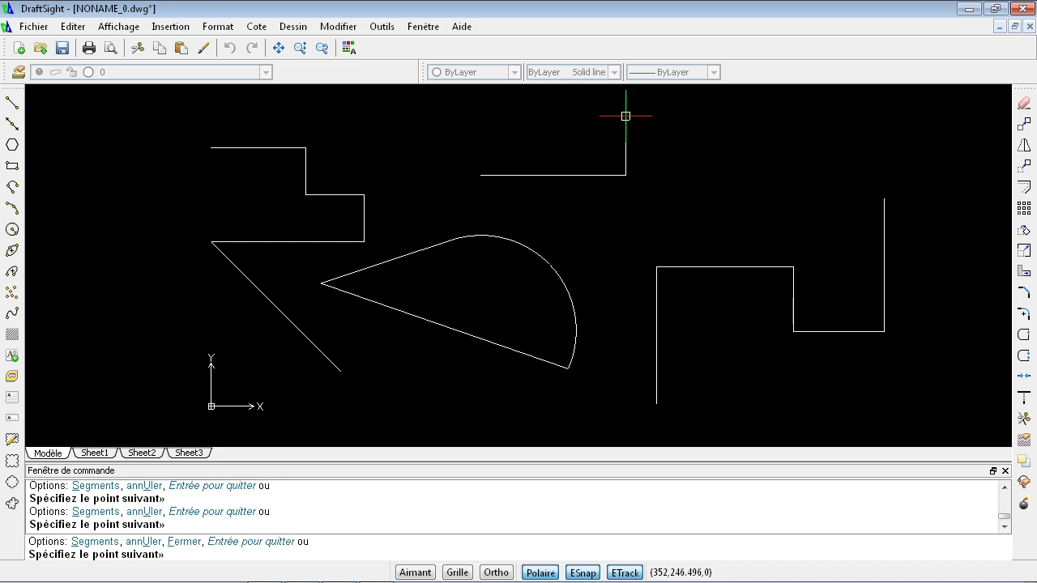
click(736, 117)
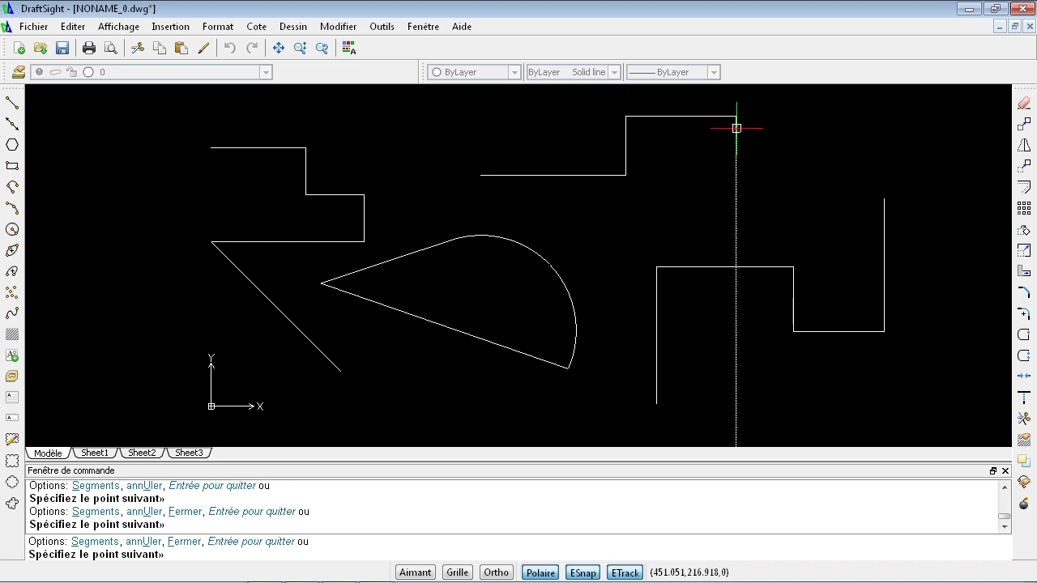
click(736, 183)
key(Escape)
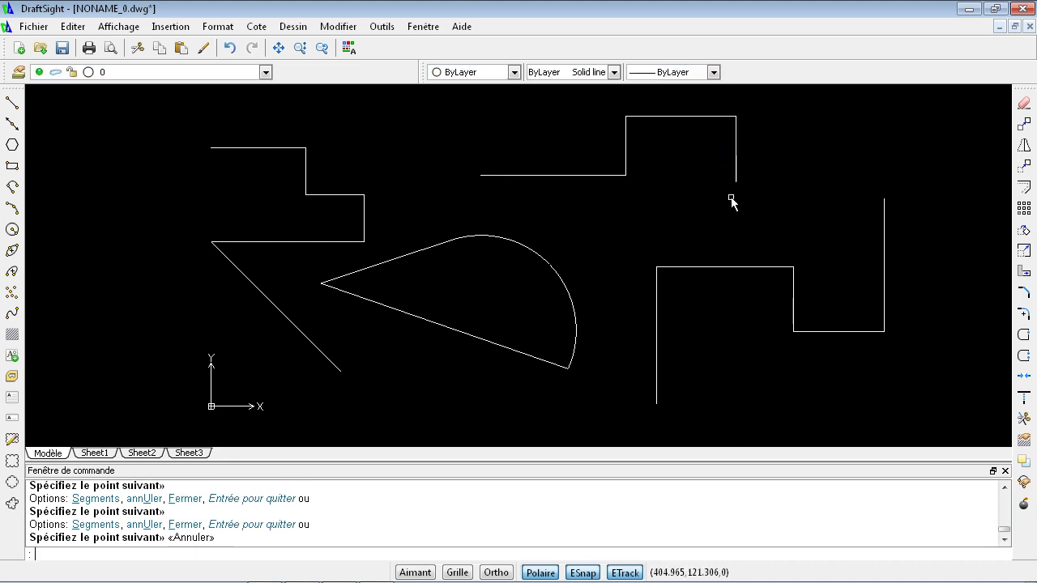
Step: Try to set the polar guides' incremental angle to 45
right_click(542, 574)
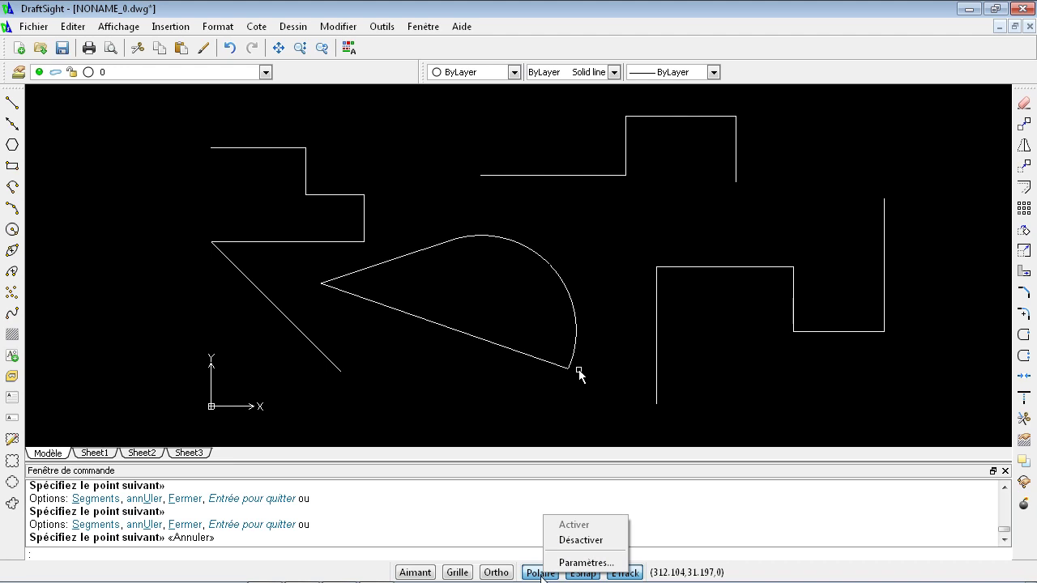
click(583, 563)
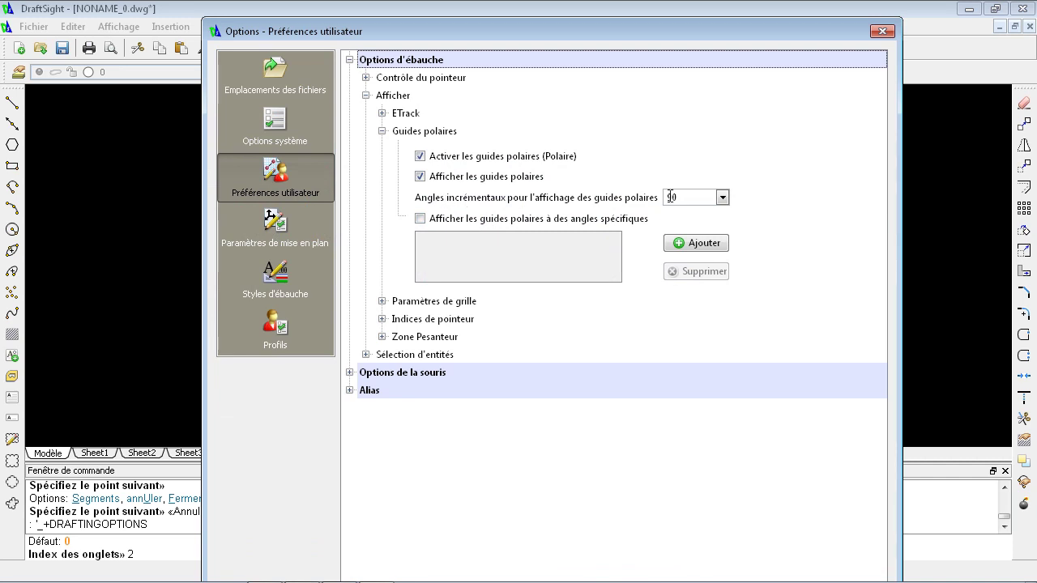
click(722, 202)
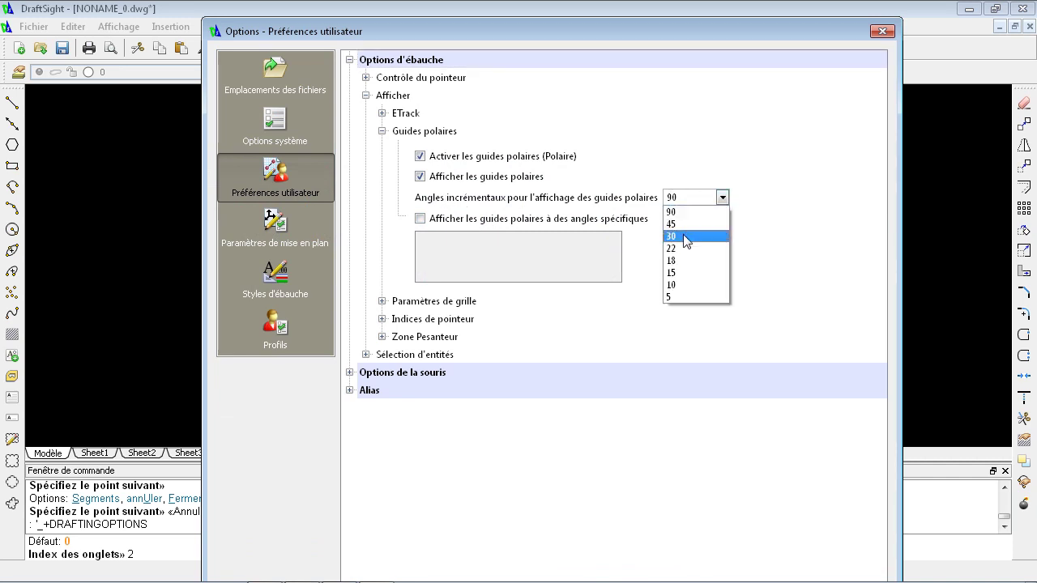
click(672, 225)
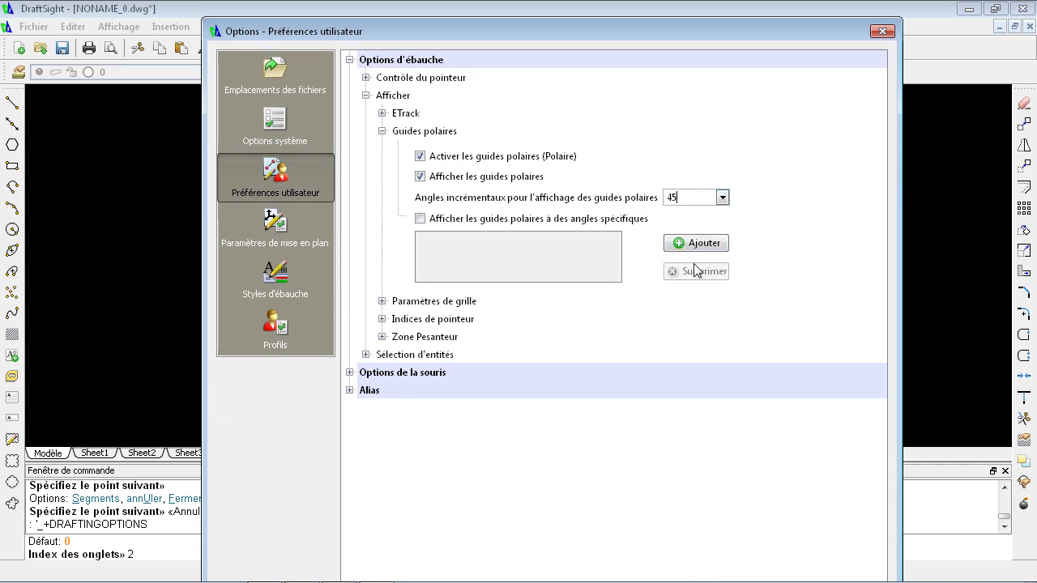
click(722, 198)
click(722, 158)
click(882, 31)
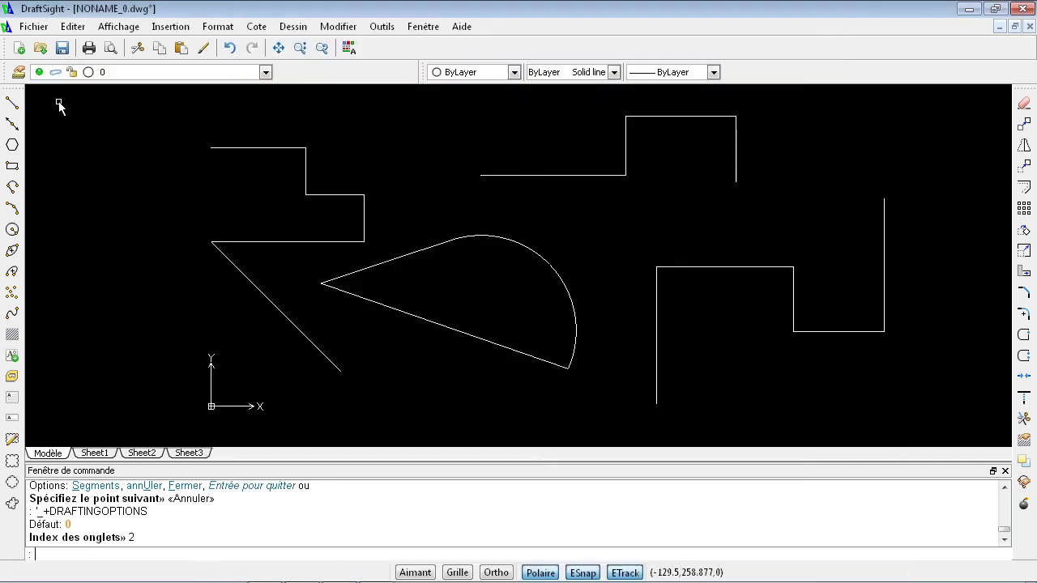
Step: Start a polyline away from the existing shapes, with a horizontal first segment from about (805, 26) to about (1089, 26)
click(12, 195)
scroll(178, 294, down, 3)
click(498, 319)
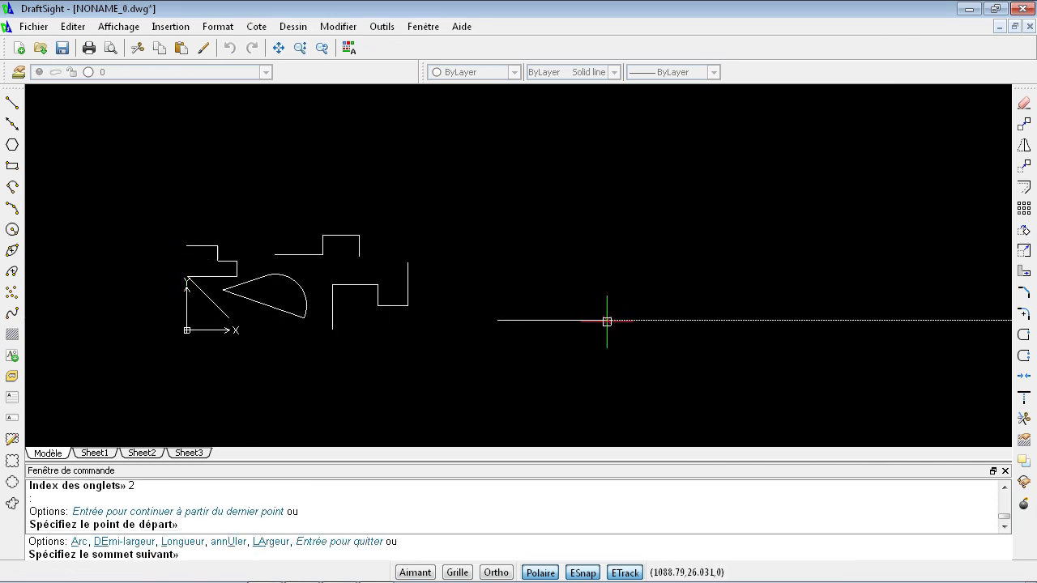
click(607, 319)
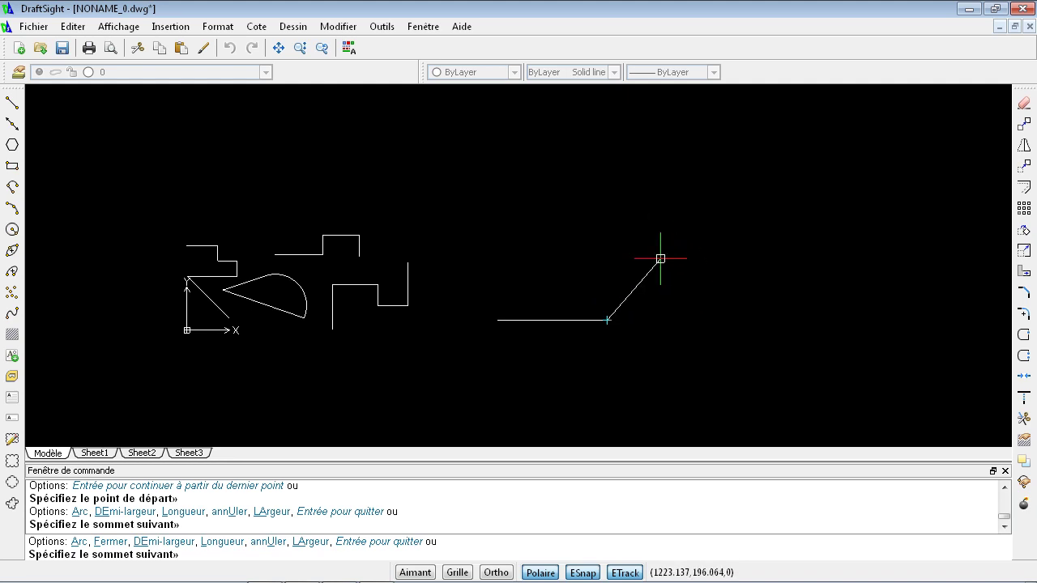
Step: Set the polar guides' incremental angle to 45 and apply the setting while the polyline remains in progress
right_click(548, 574)
click(567, 565)
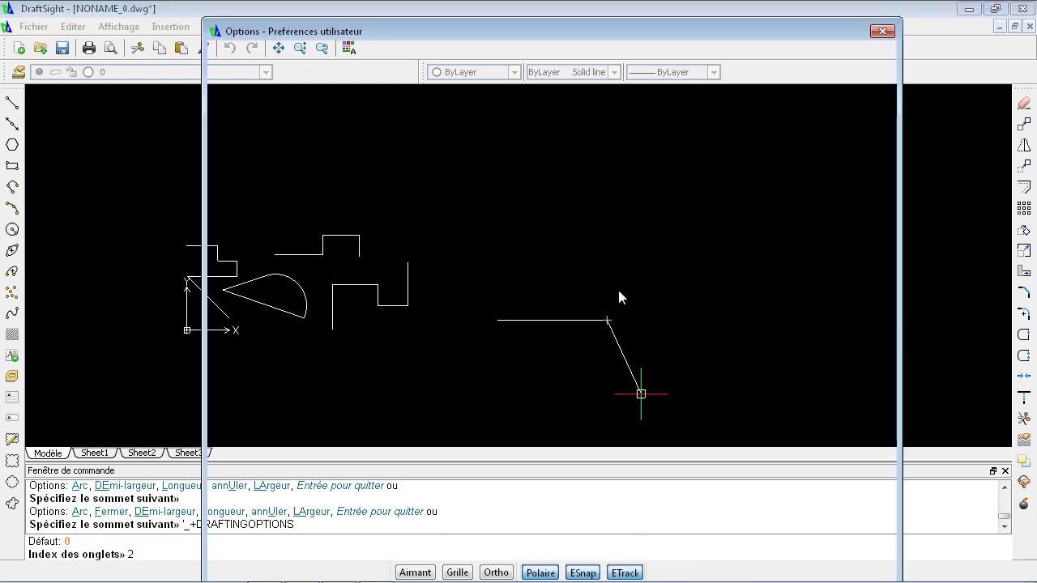
click(723, 197)
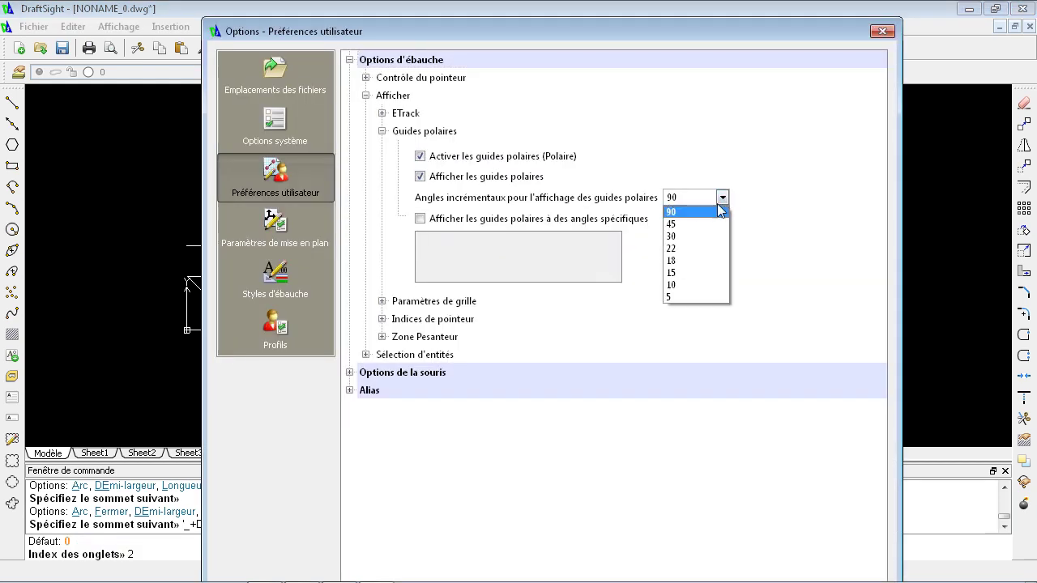
click(681, 226)
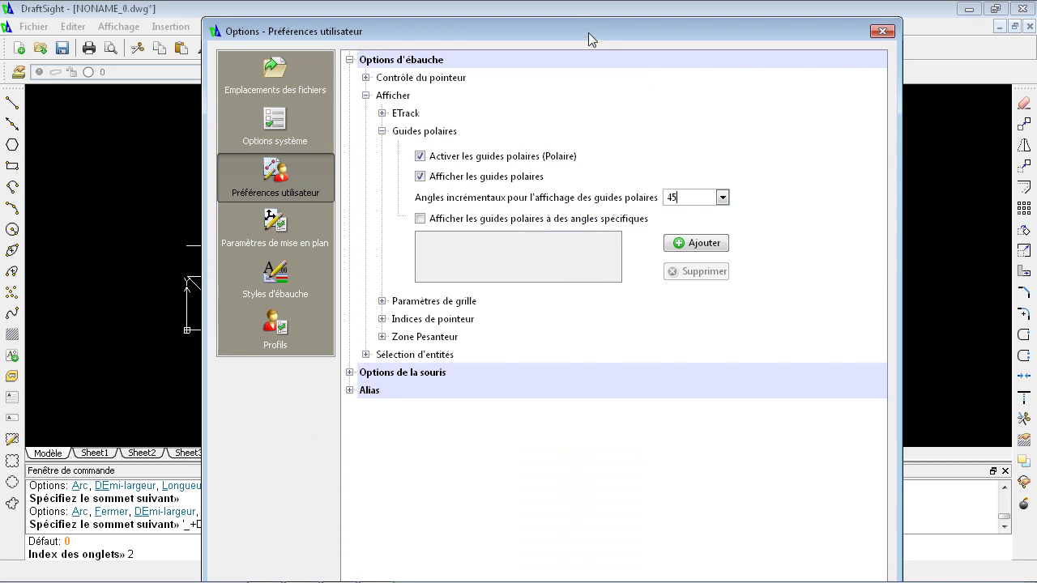
mouse_move(589, 34)
mouse_down()
mouse_move(578, 8)
mouse_move(585, 21)
mouse_move(572, 7)
mouse_move(571, 26)
mouse_up()
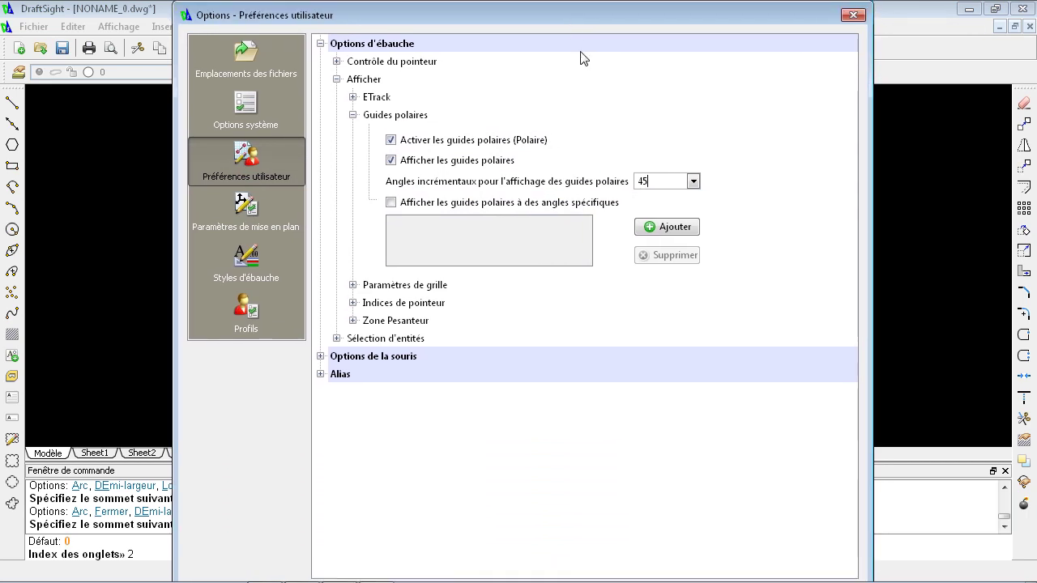
click(616, 581)
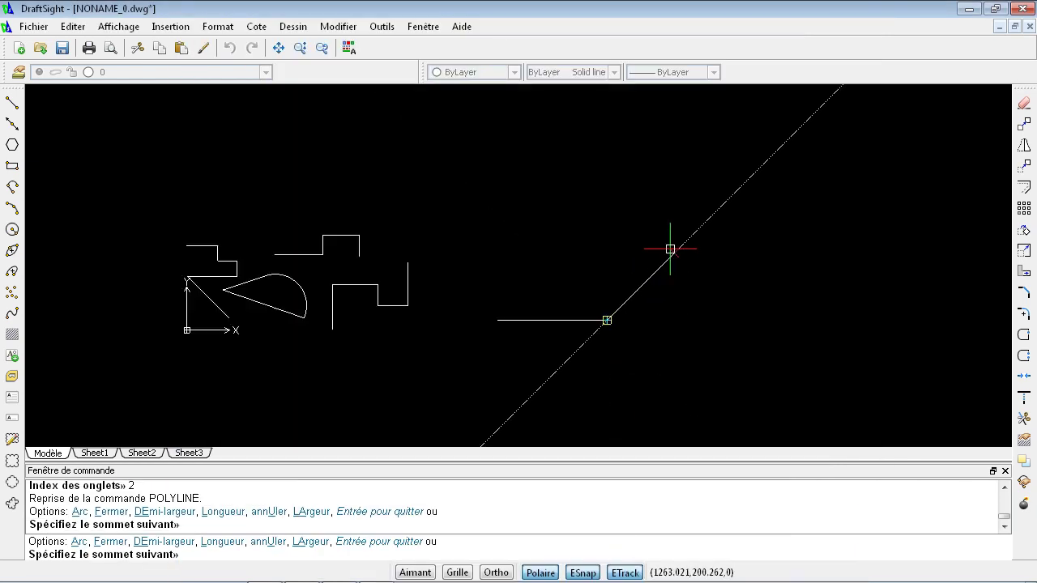
Step: Continue the polyline with a 45° segment to about (1261, 198), a vertical one, a 45° one back and a final horizontal segment
click(672, 253)
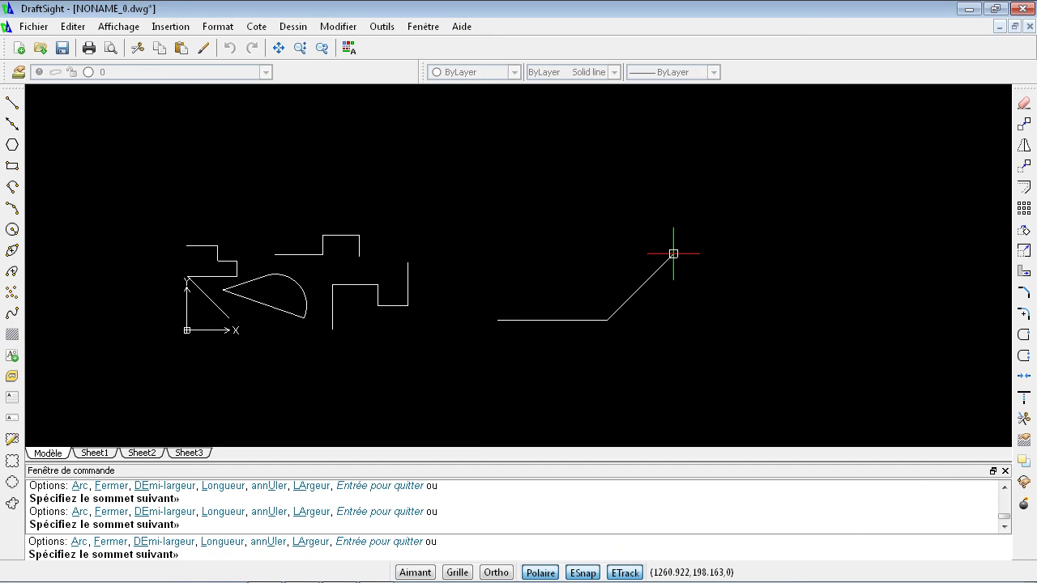
click(670, 166)
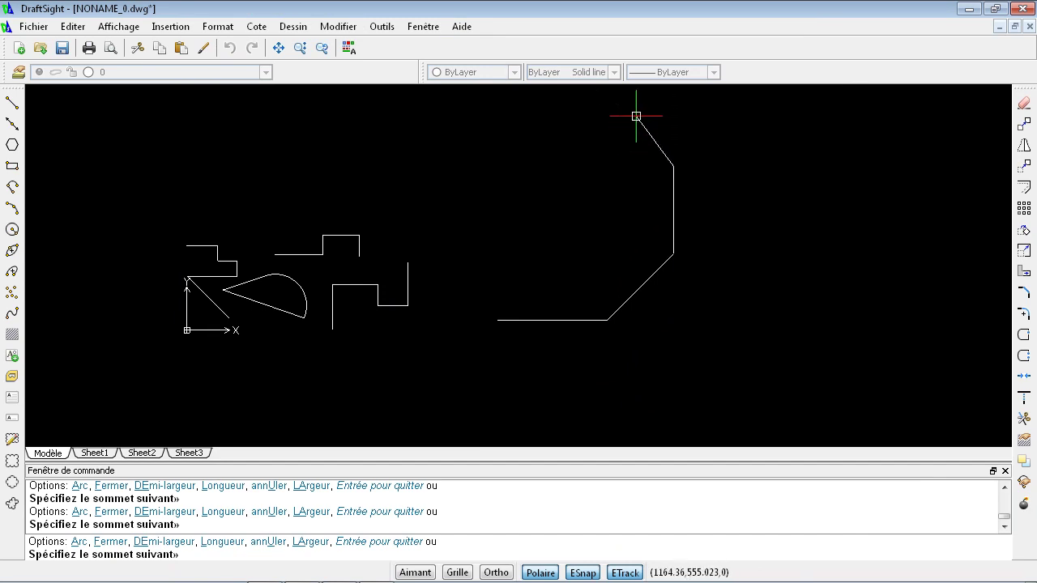
click(623, 115)
click(545, 115)
key(Escape)
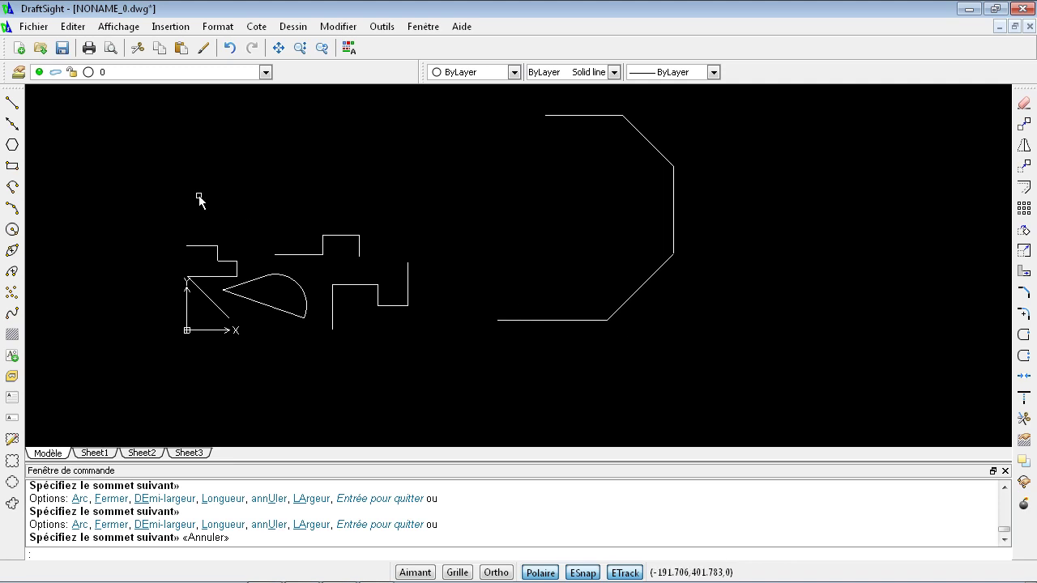
Step: Draw a vertical line from the large polyline's lower endpoint down to about y = -53, and a second line up to its horizontal segment's midpoint
click(12, 103)
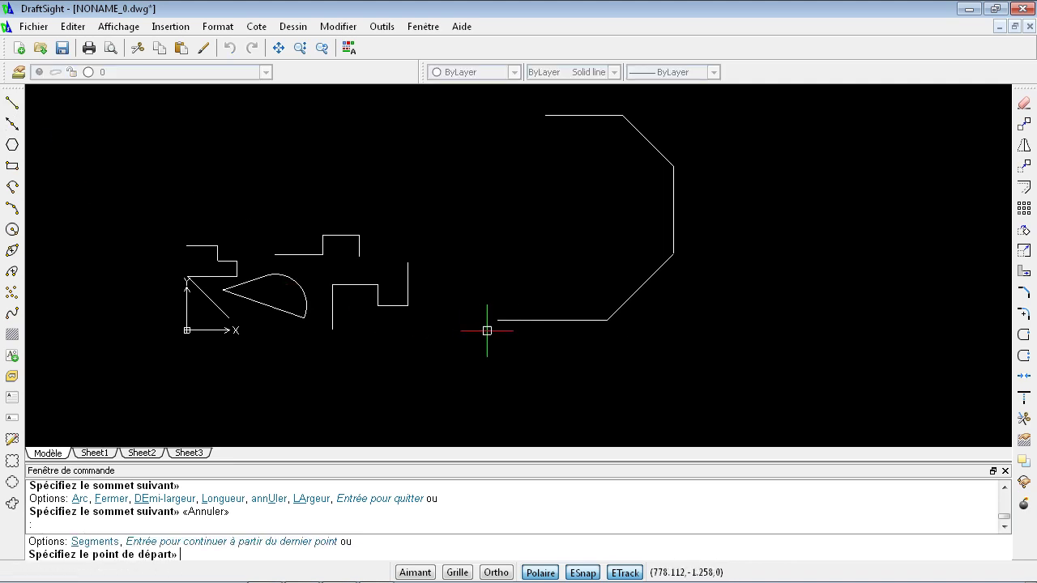
scroll(495, 318, up, 3)
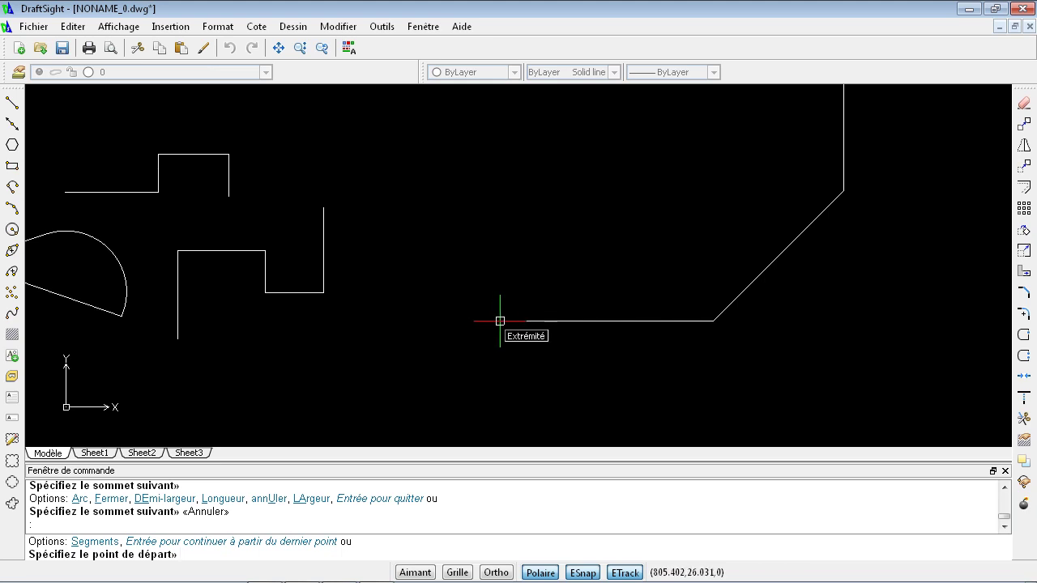
click(500, 321)
click(500, 380)
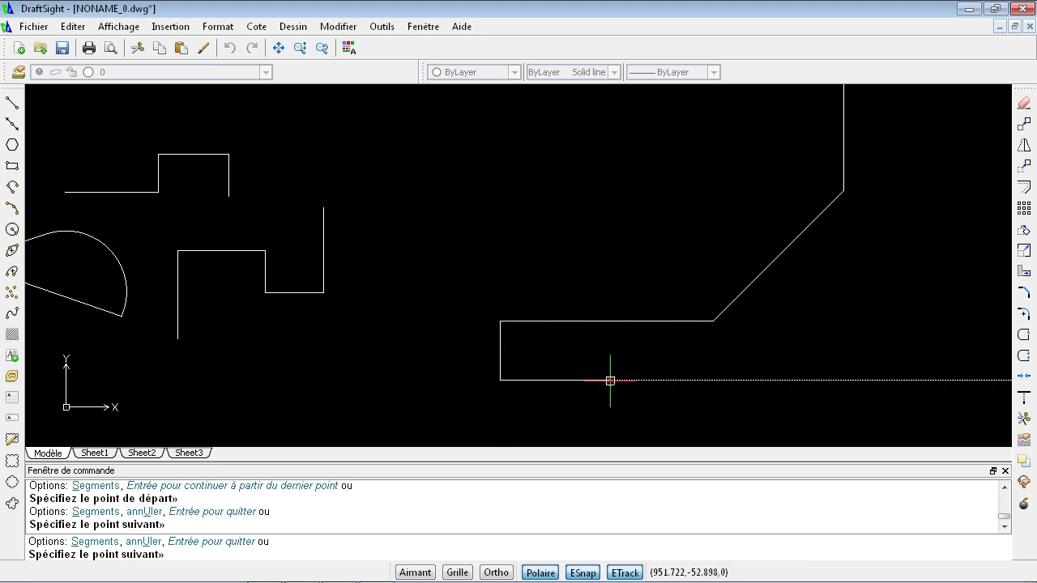
click(607, 320)
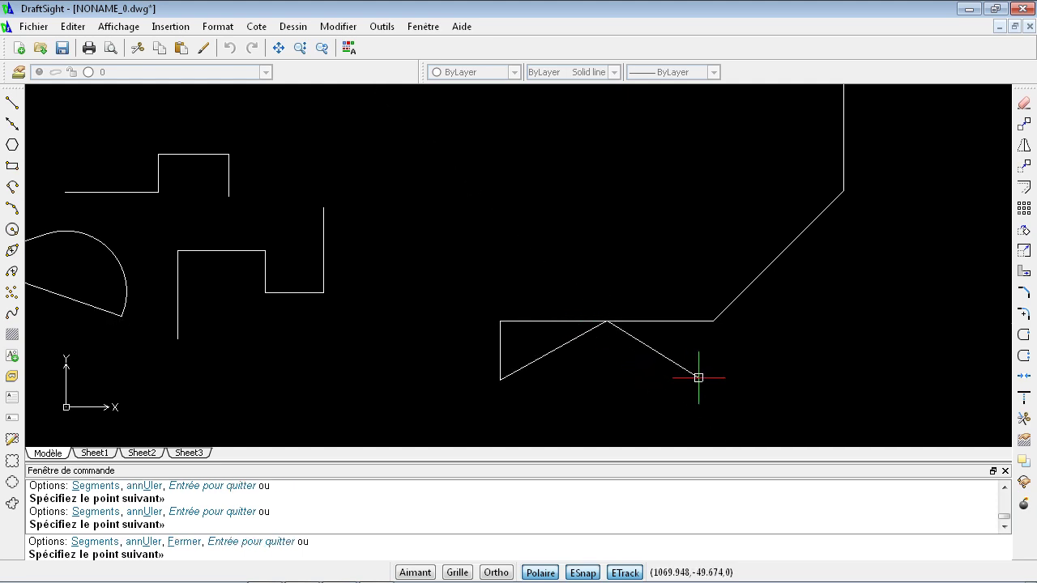
key(Escape)
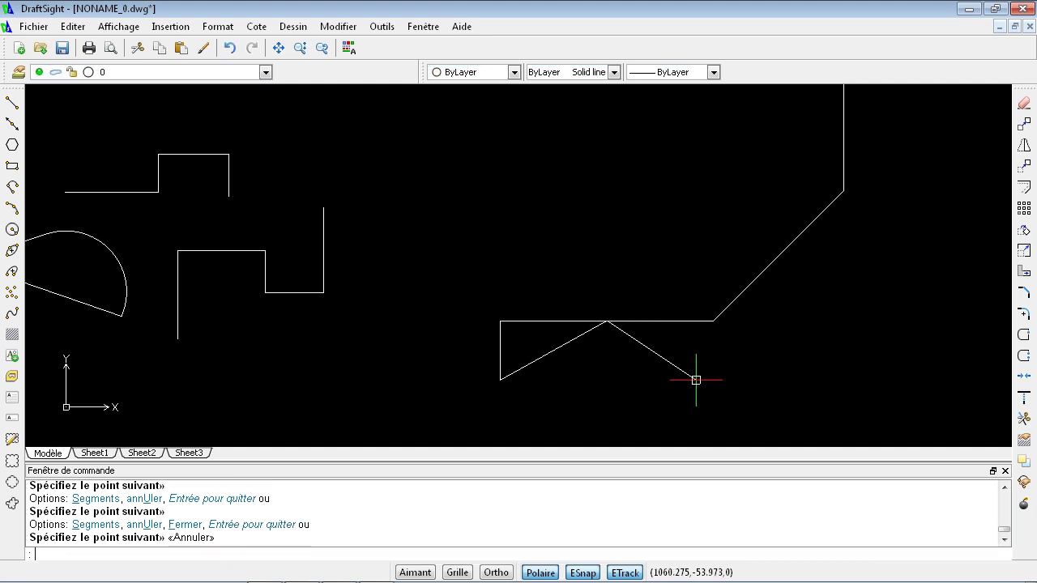
Step: Examine the entity snap (ESnap) settings for geometry and reference snaps, and leave them without changes
right_click(545, 575)
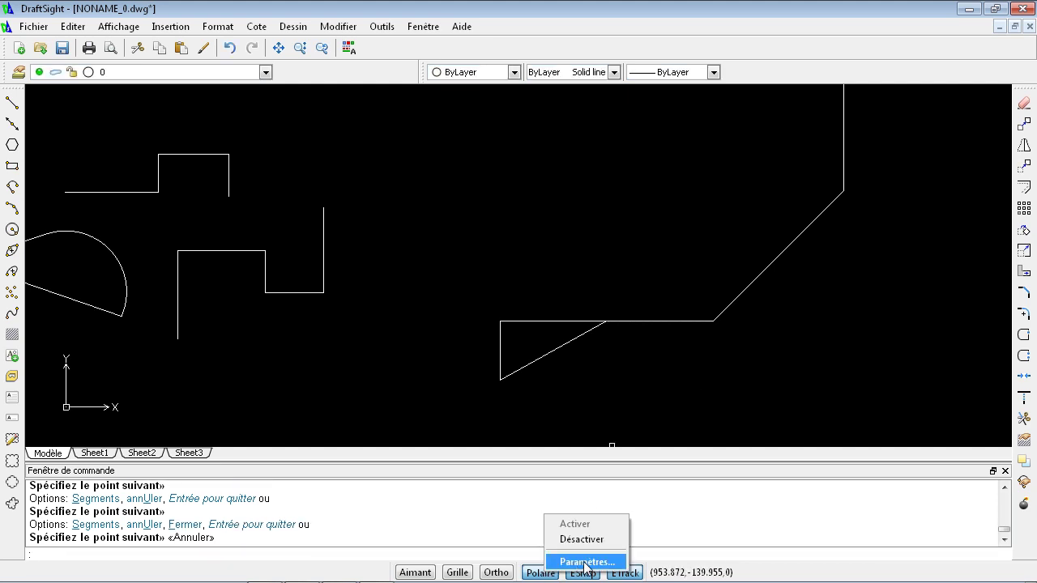
click(584, 574)
right_click(582, 574)
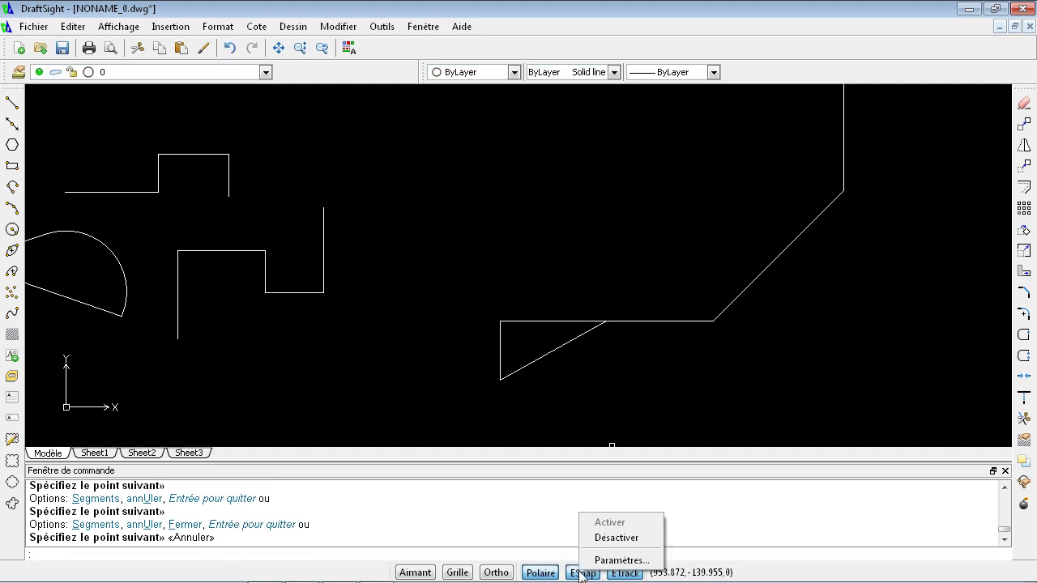
click(622, 560)
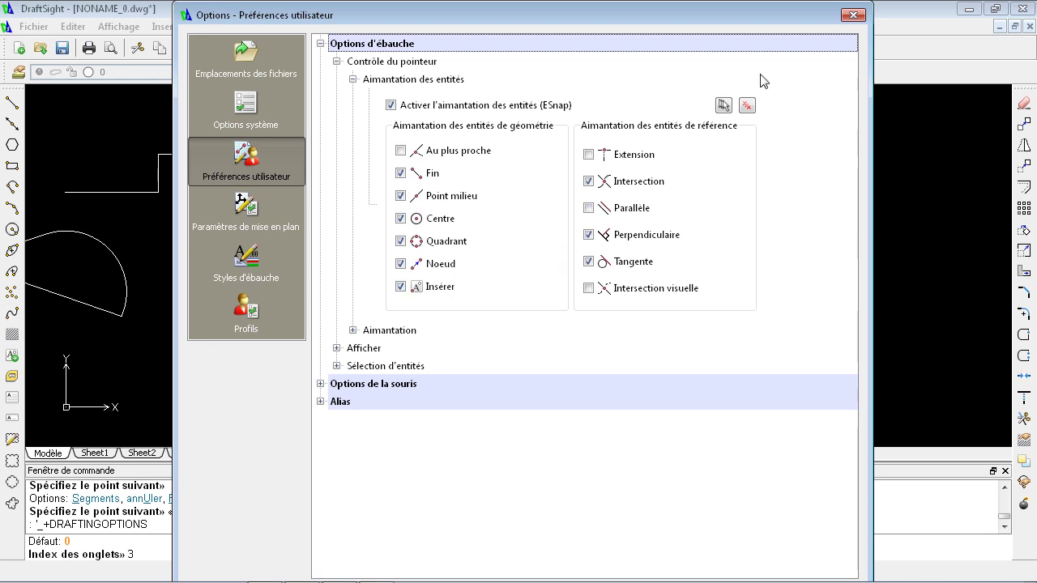
click(854, 15)
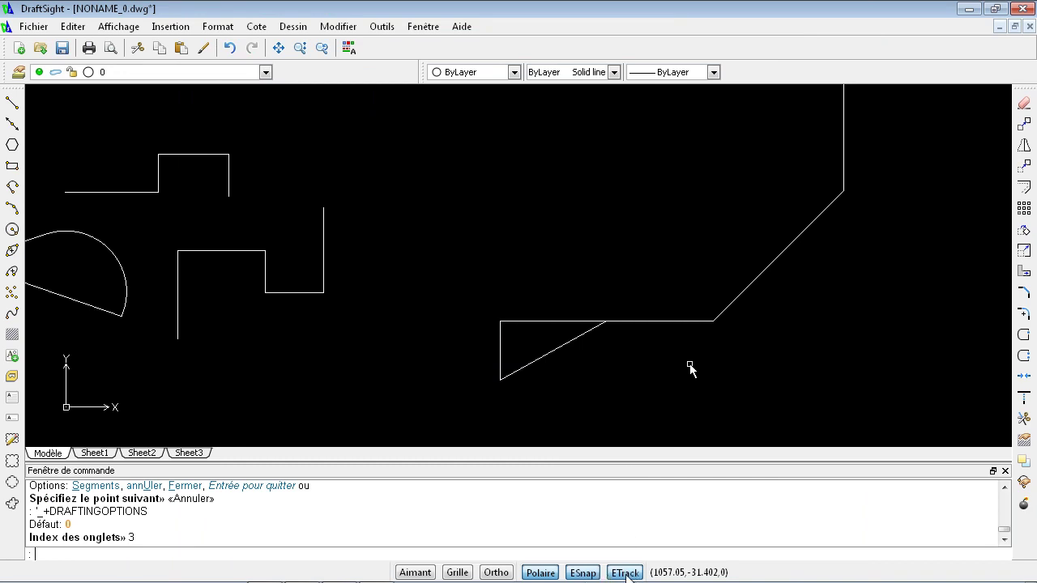
Step: Using entity tracking, draw a line from below the polyline's lower diagonal corner to about (1392, 26), then vertically to about (1392, 198), level with that corner
mouse_move(704, 319)
middle_down()
mouse_move(546, 298)
mouse_move(478, 327)
middle_up()
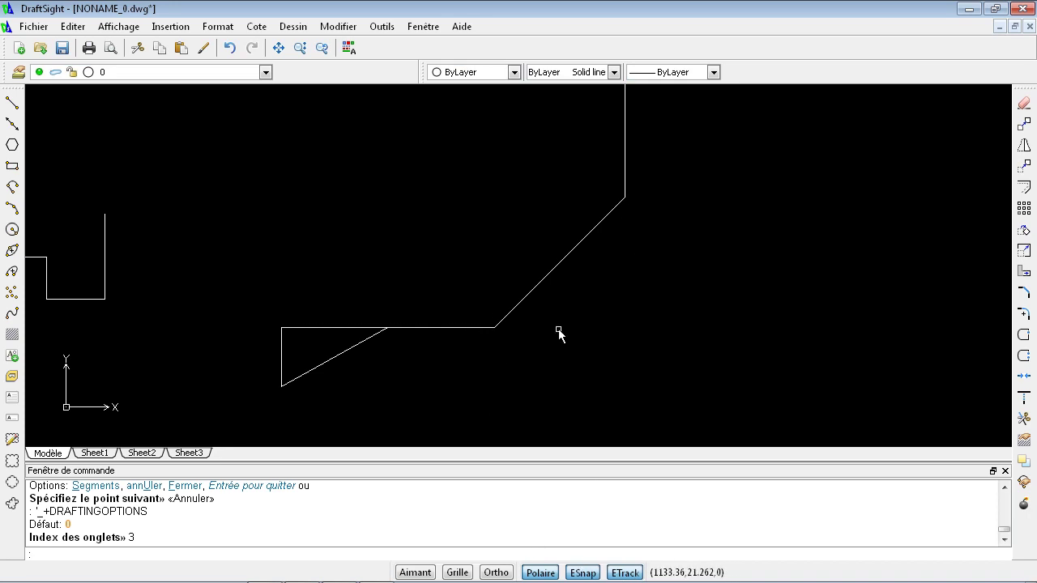
click(13, 103)
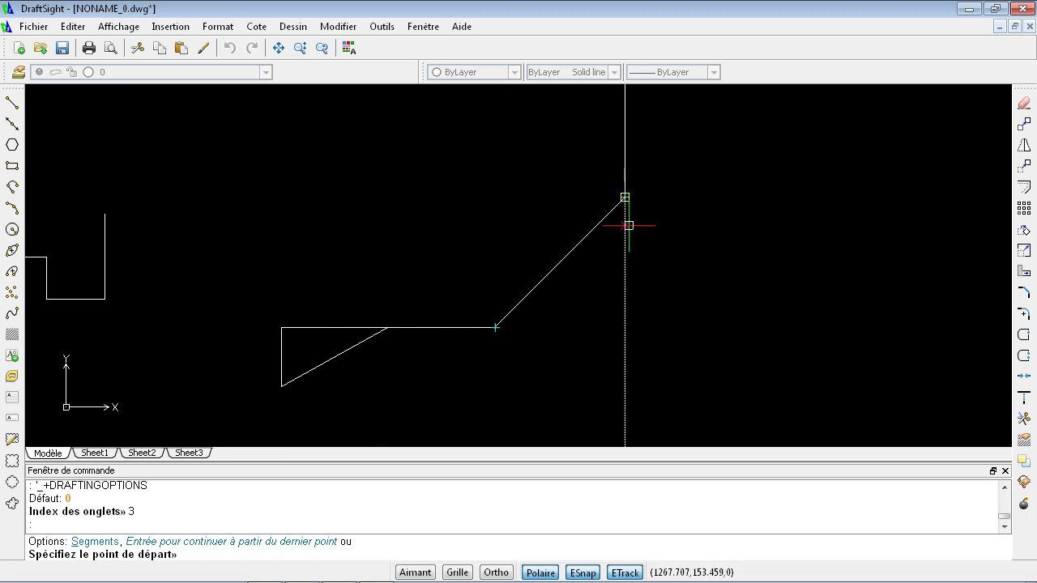
click(627, 331)
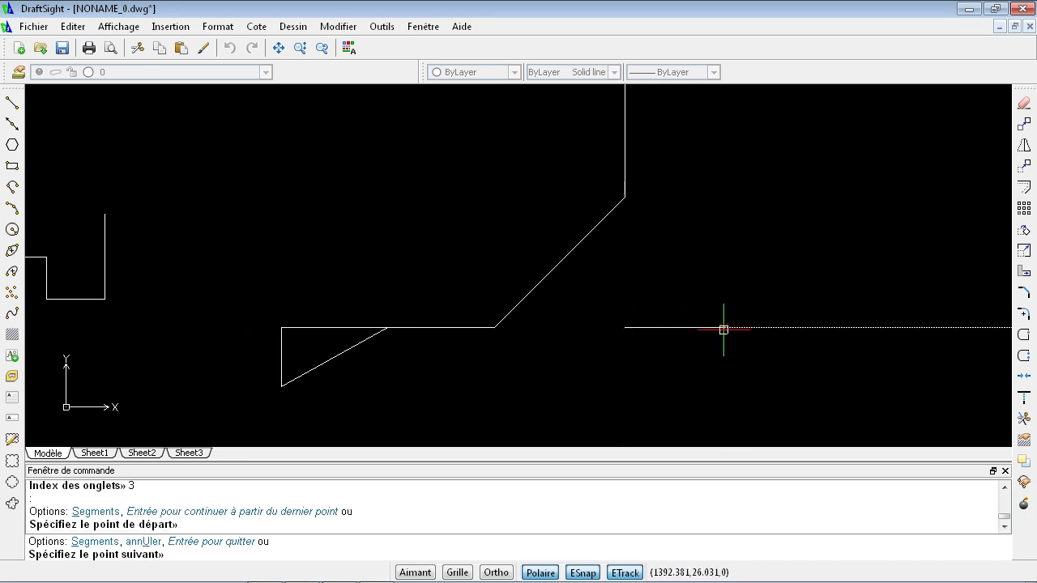
click(723, 328)
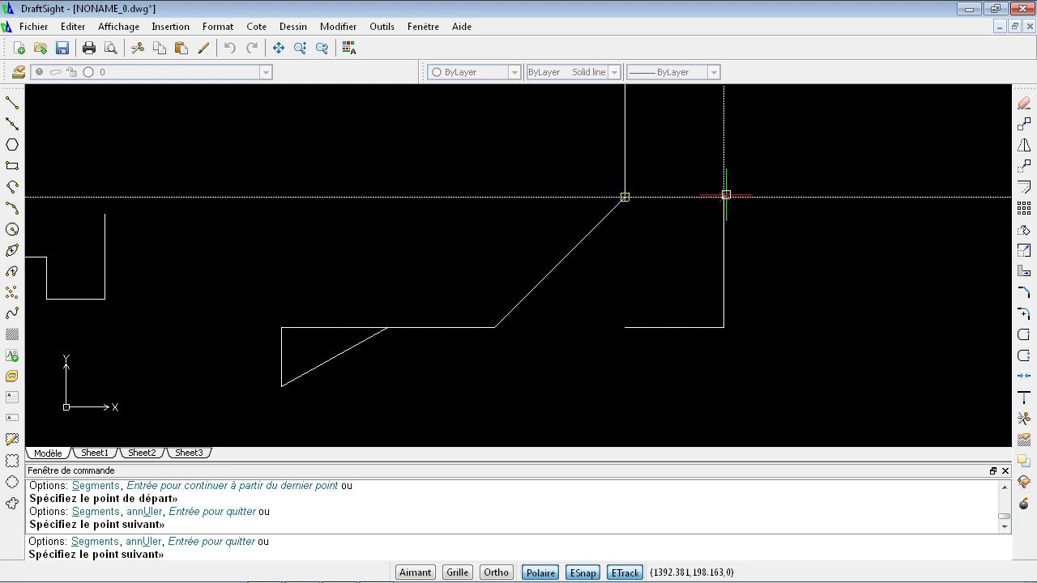
click(725, 196)
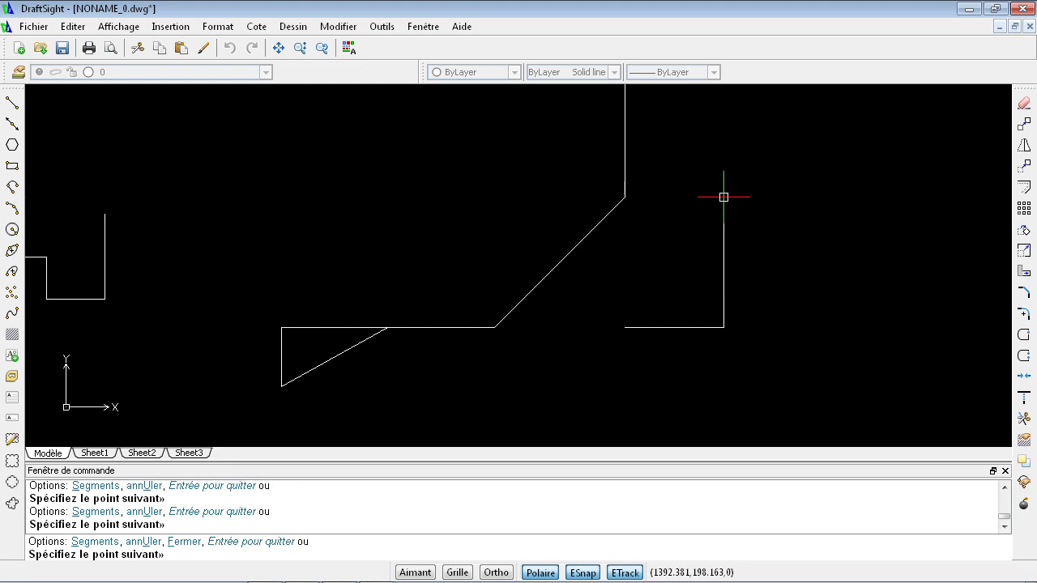
key(Escape)
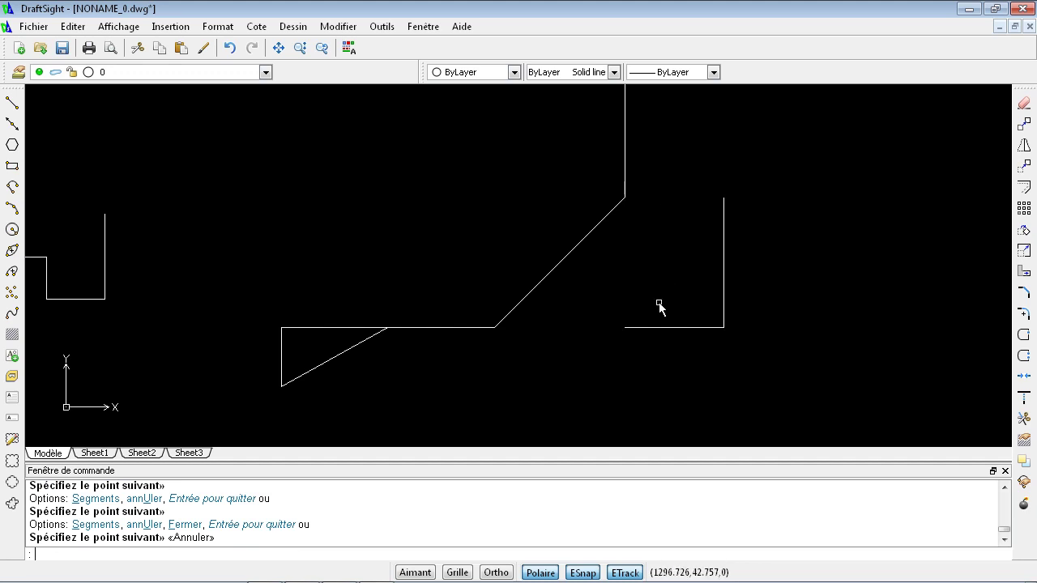
Step: Undock the Dessin toolbar so it floats over the drawing area, and close it
scroll(563, 332, down, 3)
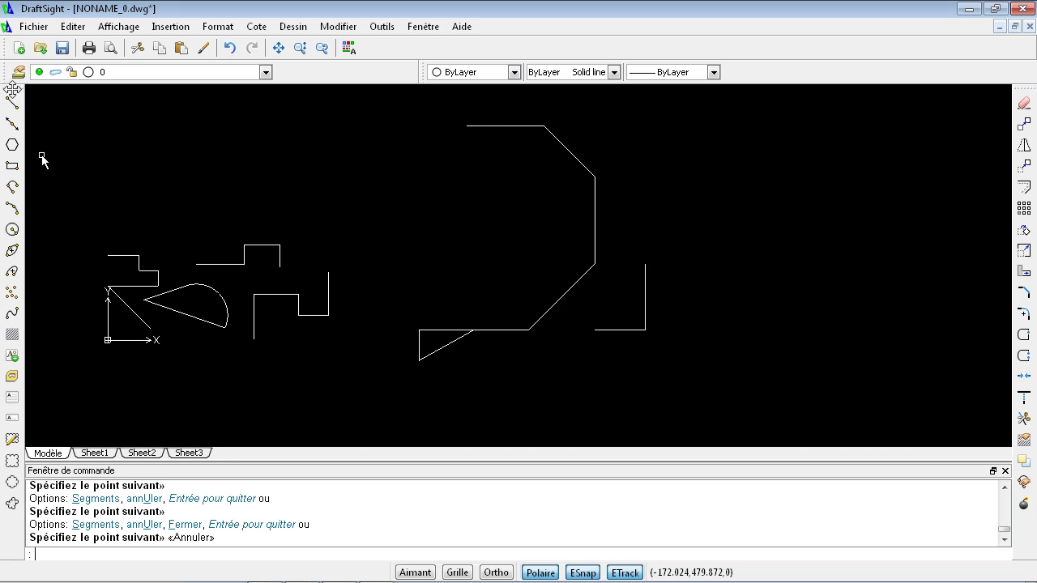
mouse_move(42, 160)
mouse_down()
mouse_move(62, 173)
mouse_move(30, 160)
mouse_move(62, 176)
mouse_move(28, 157)
mouse_move(63, 180)
mouse_move(27, 158)
mouse_move(60, 146)
mouse_move(34, 139)
mouse_move(62, 176)
mouse_move(41, 157)
mouse_up()
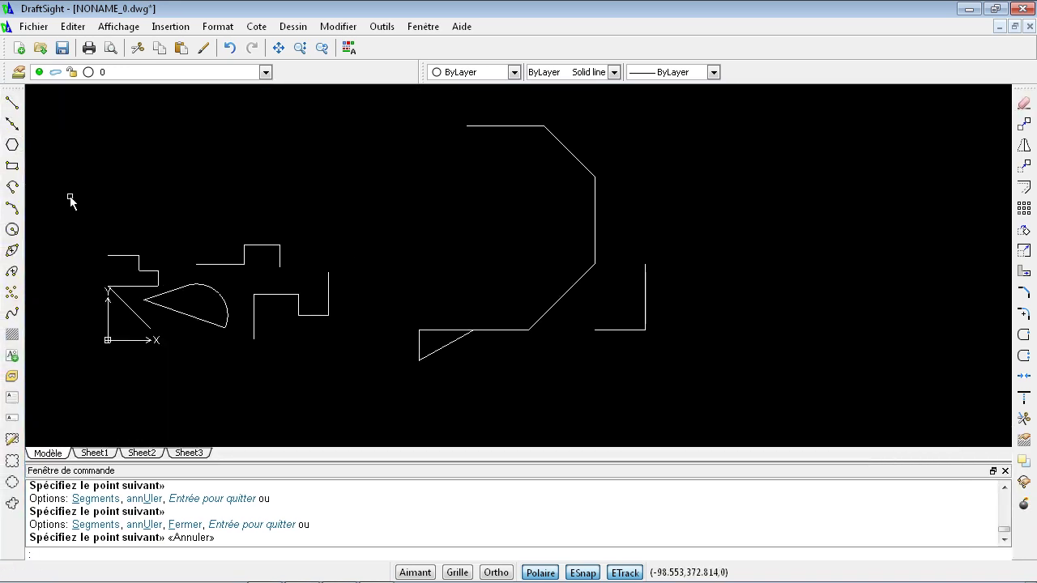
mouse_move(12, 89)
mouse_down()
mouse_move(86, 132)
mouse_move(98, 166)
mouse_up()
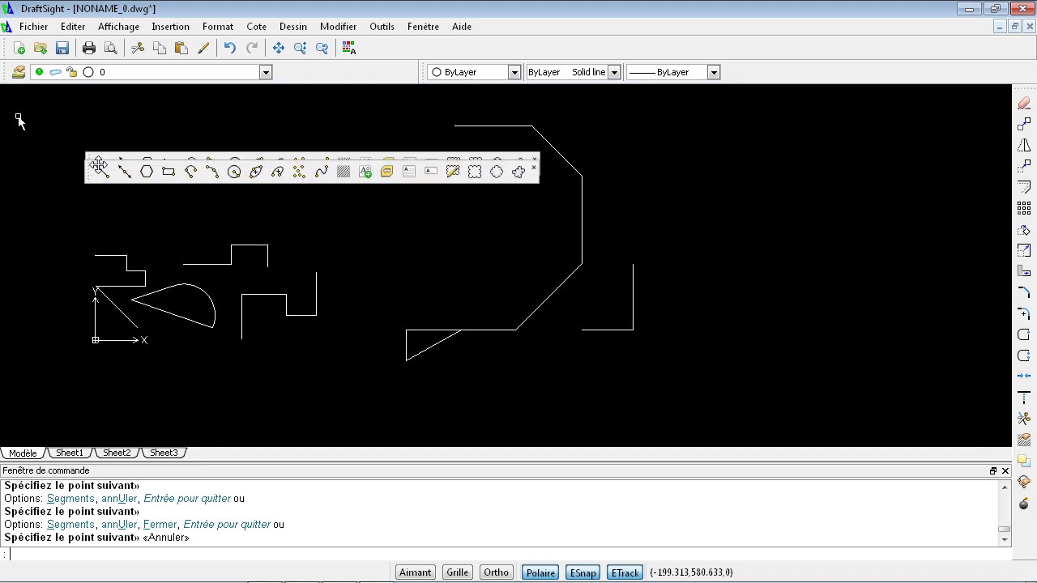
click(537, 176)
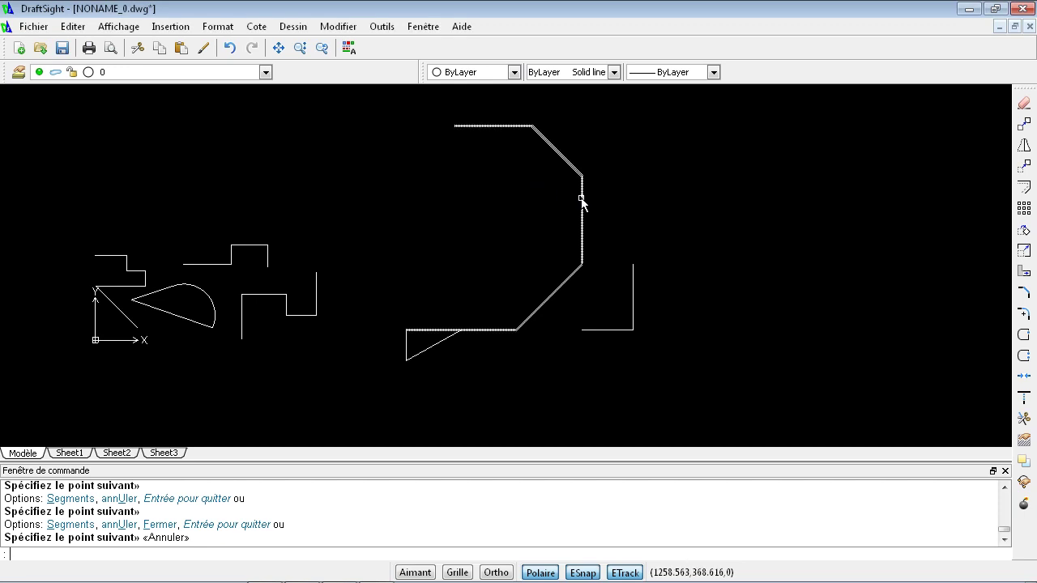
Step: Display the Dessin toolbar again and dock it back in its original place
right_click(421, 47)
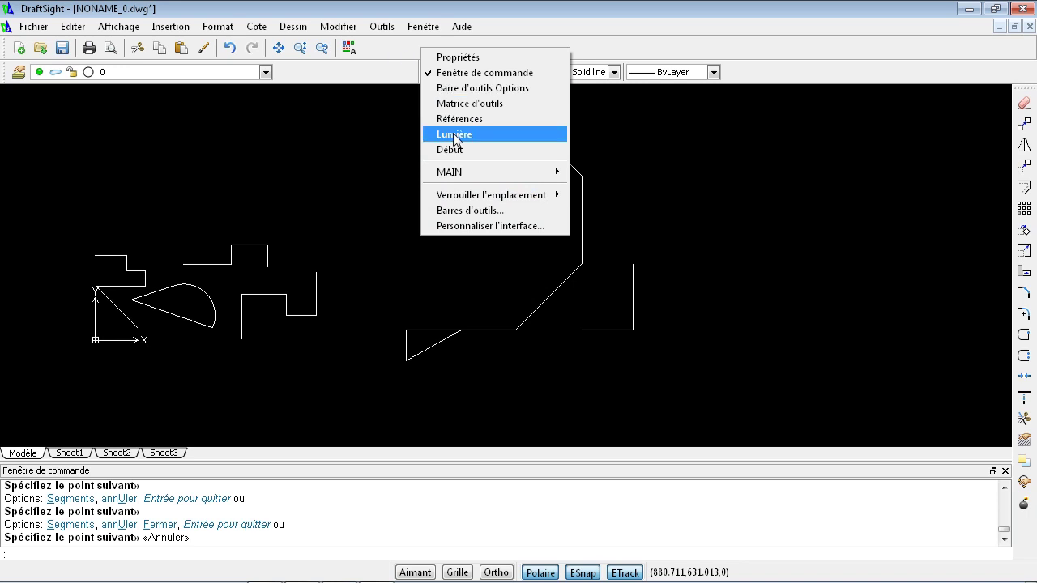
mouse_move(457, 172)
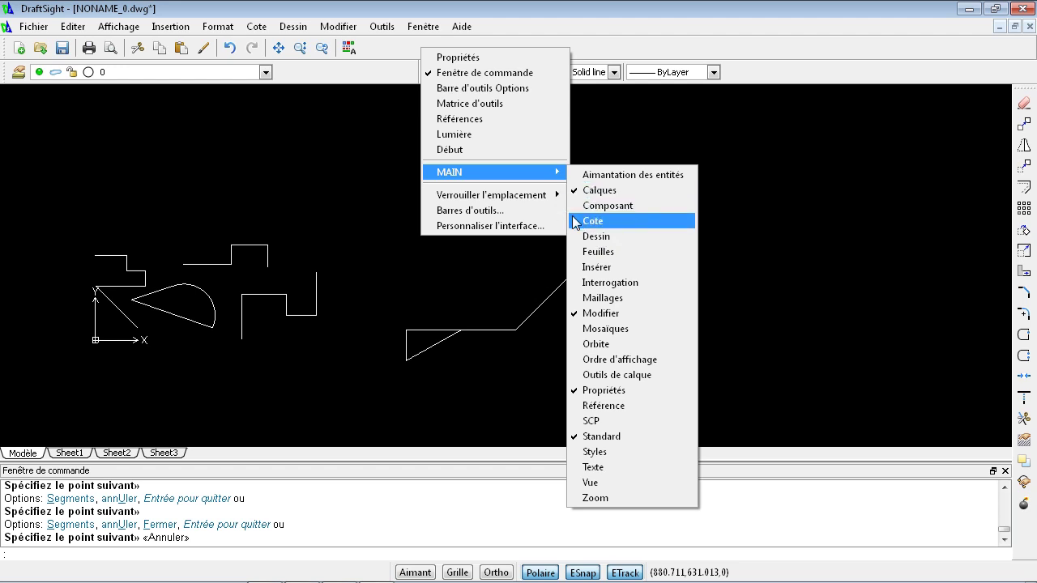
click(596, 236)
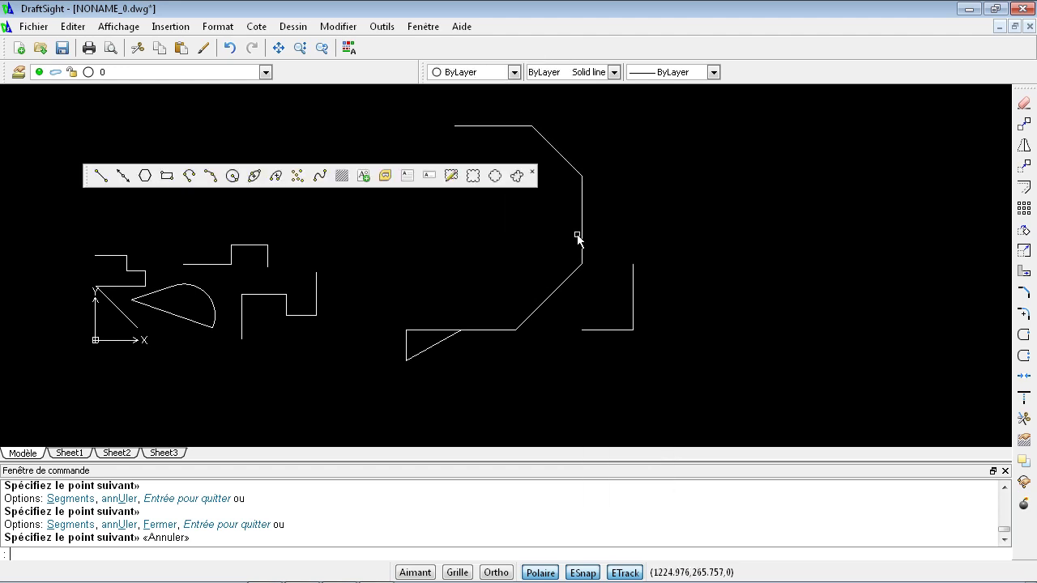
double_click(82, 176)
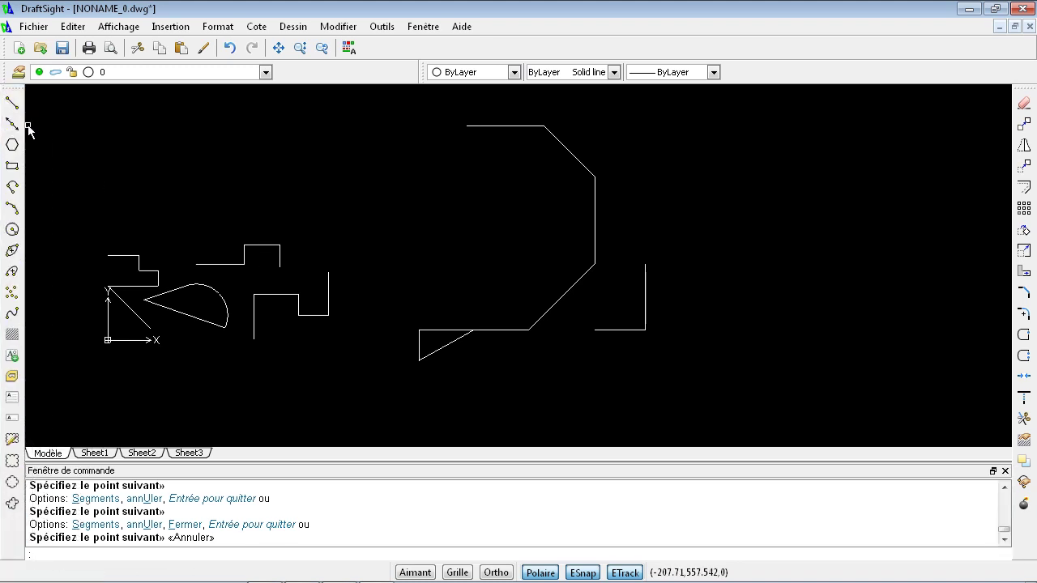
Step: Display the Interrogation toolbar and dock it beside the Propriétés toolbar
right_click(762, 76)
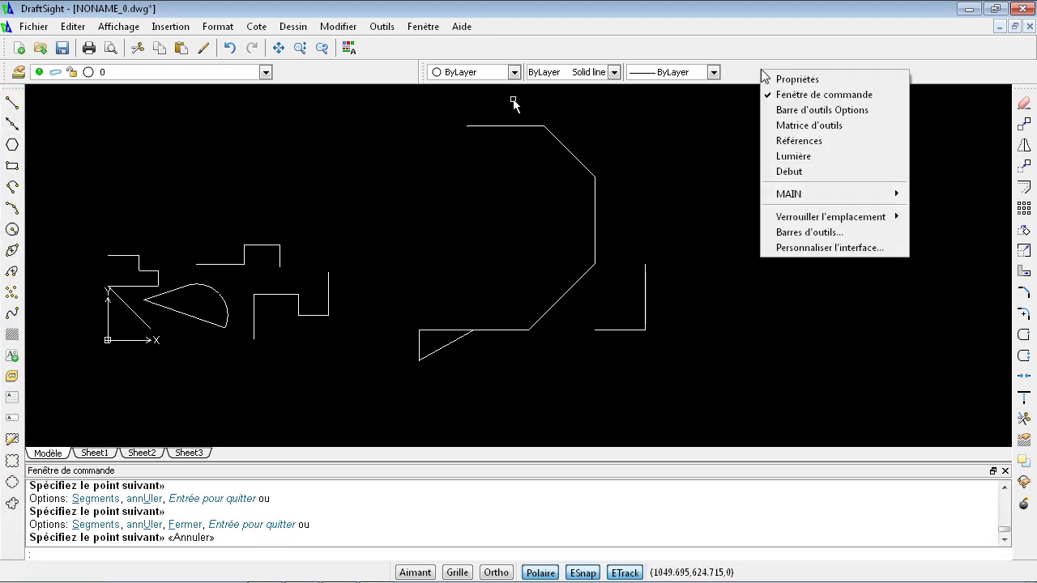
mouse_move(786, 193)
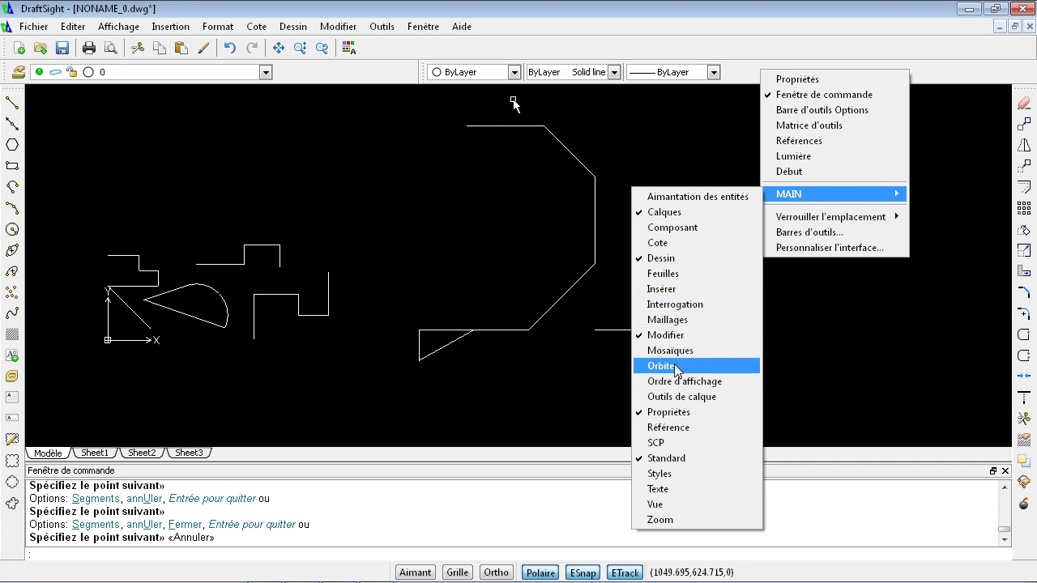
click(653, 305)
drag(174, 202, 742, 72)
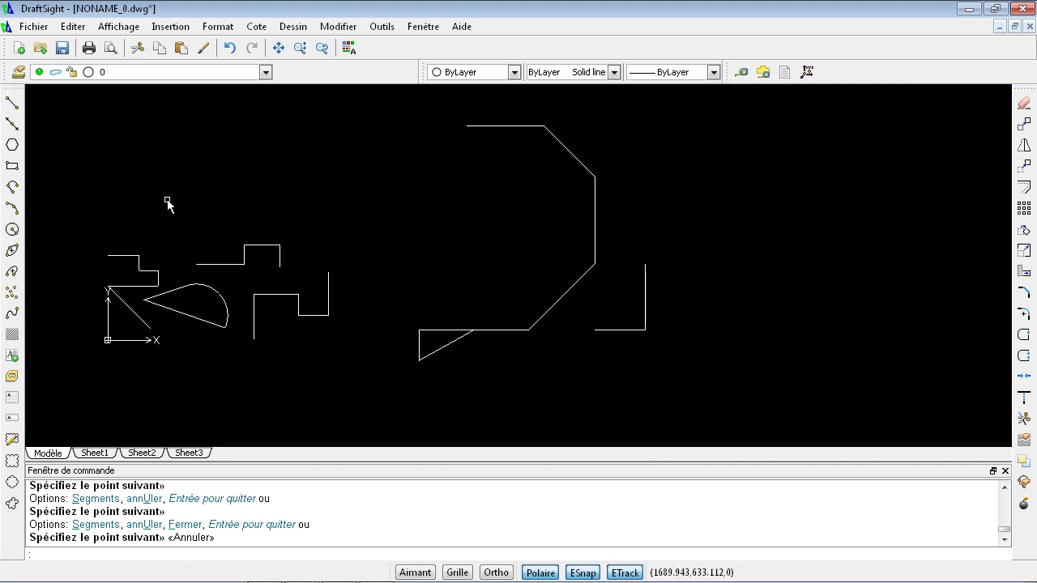
Step: Measure the distance from the upper to the lower endpoint of the separate vertical line beside the large polyline
click(741, 72)
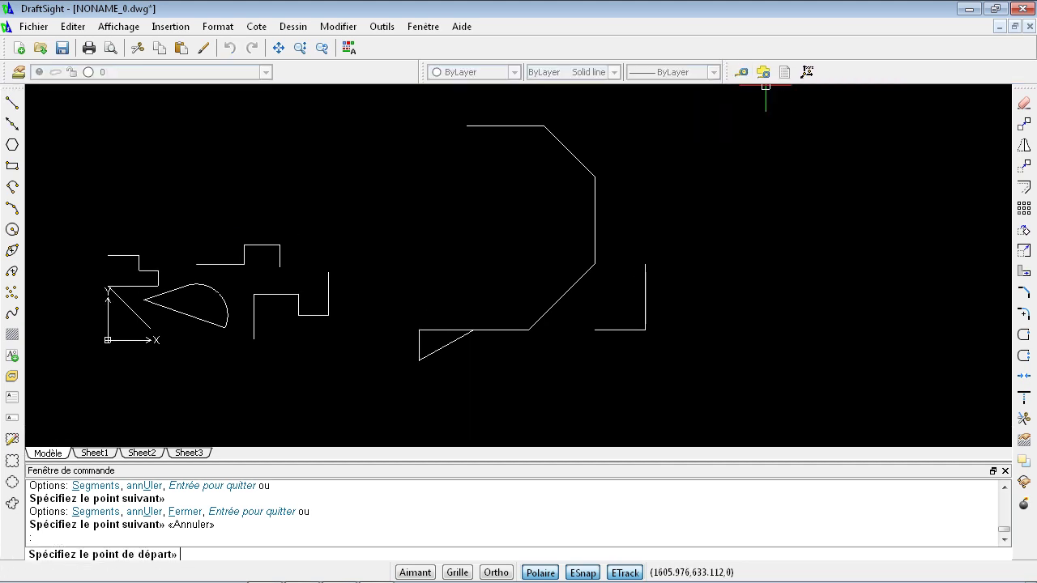
click(645, 264)
click(645, 329)
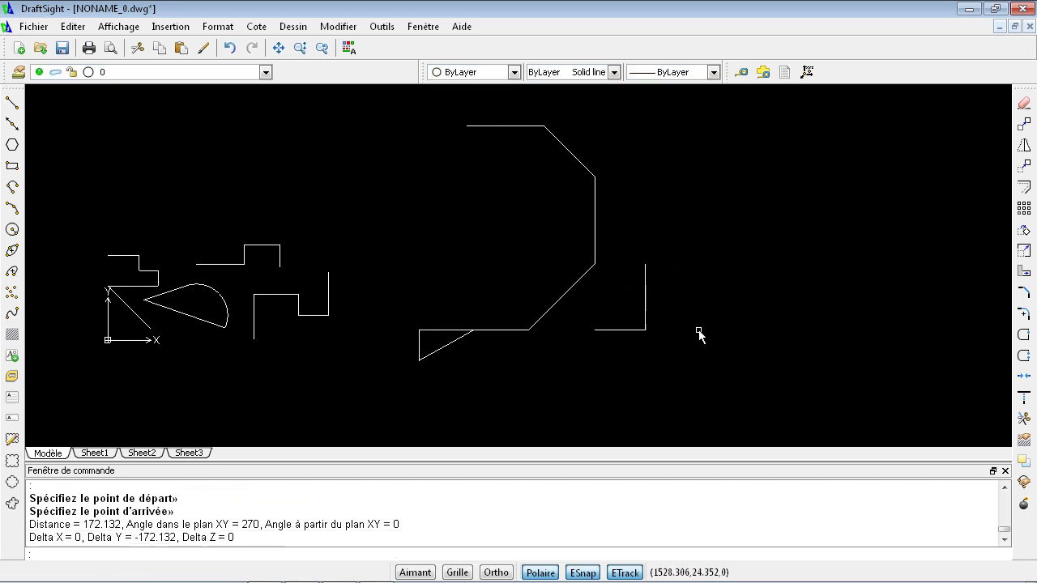
key(Escape)
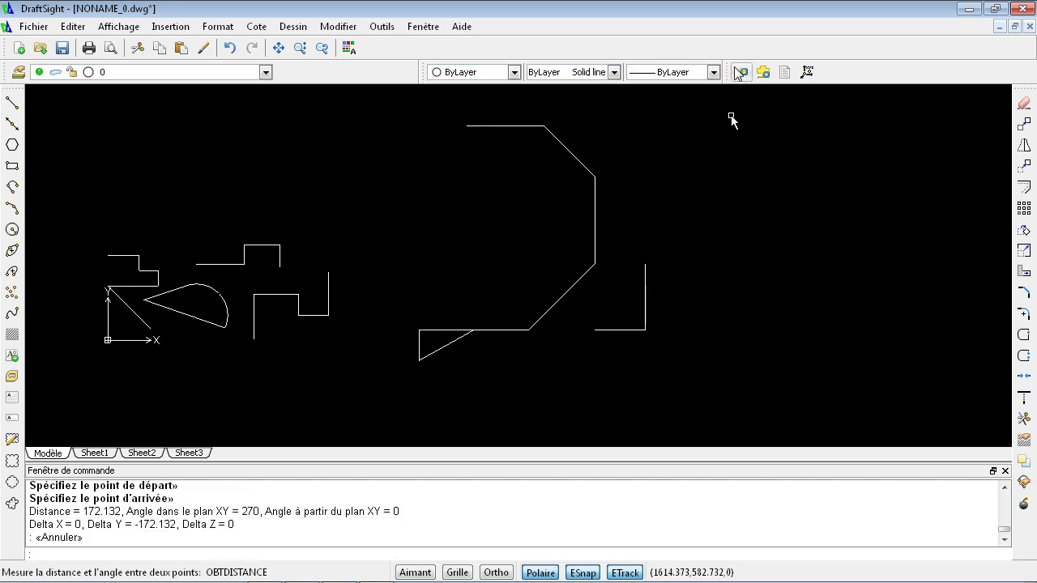